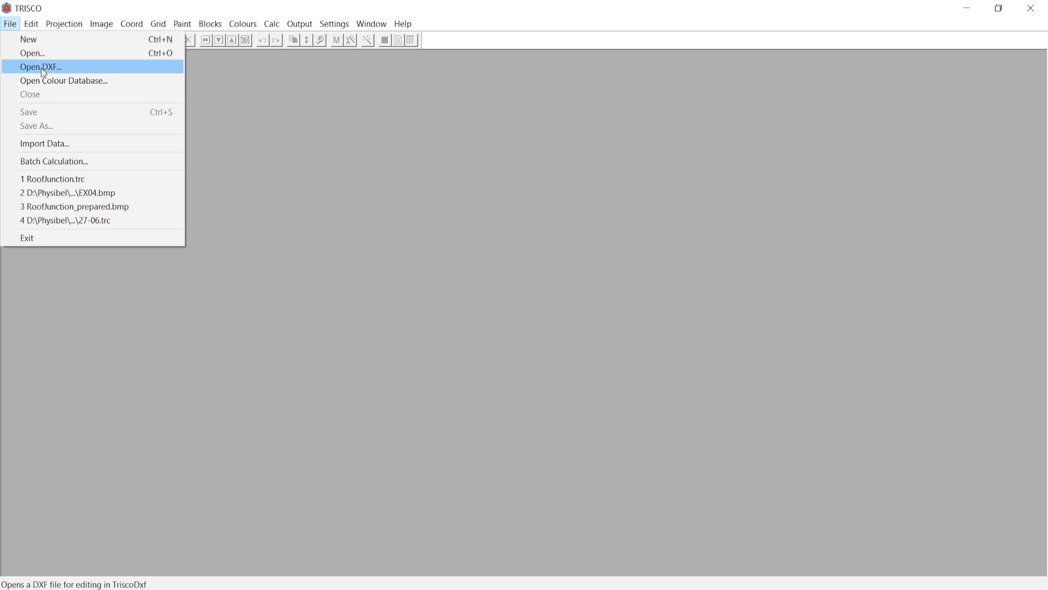
- Open RoofJunction.dxf for editing in TriscoDxf, reading all of its layers
click(42, 70)
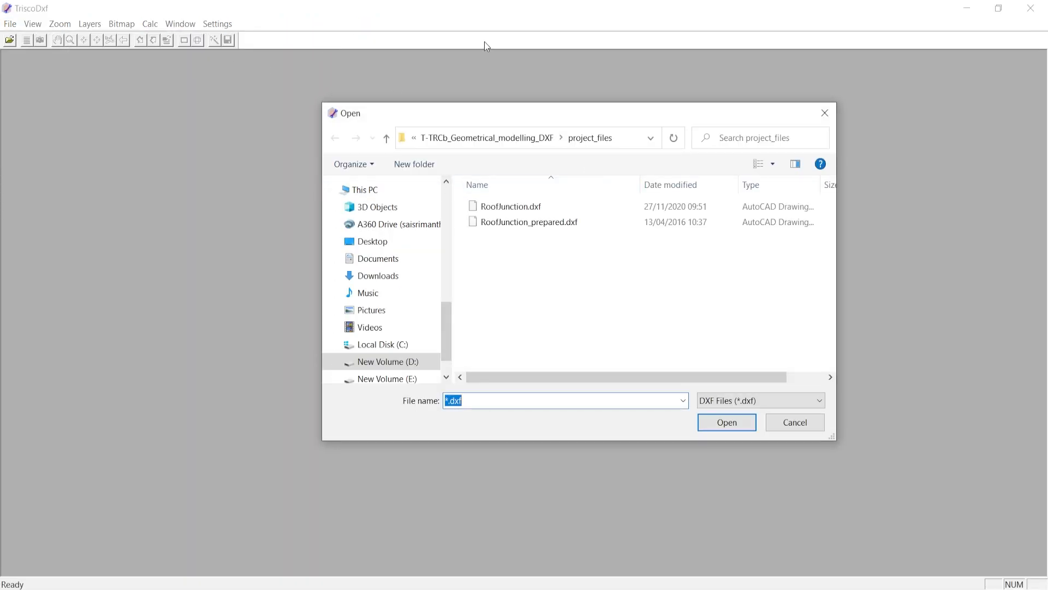
click(510, 207)
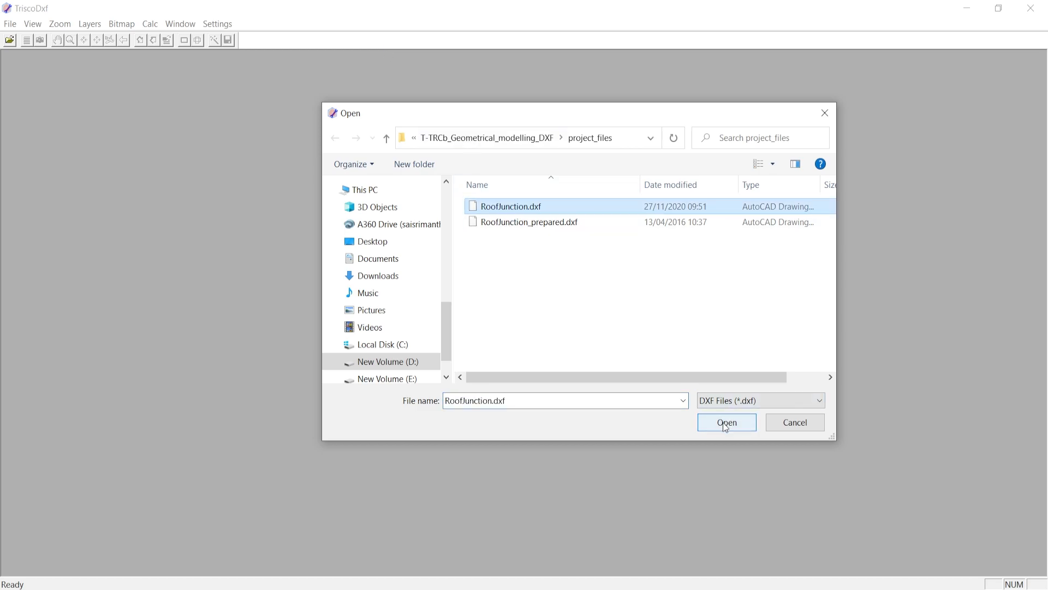
click(724, 421)
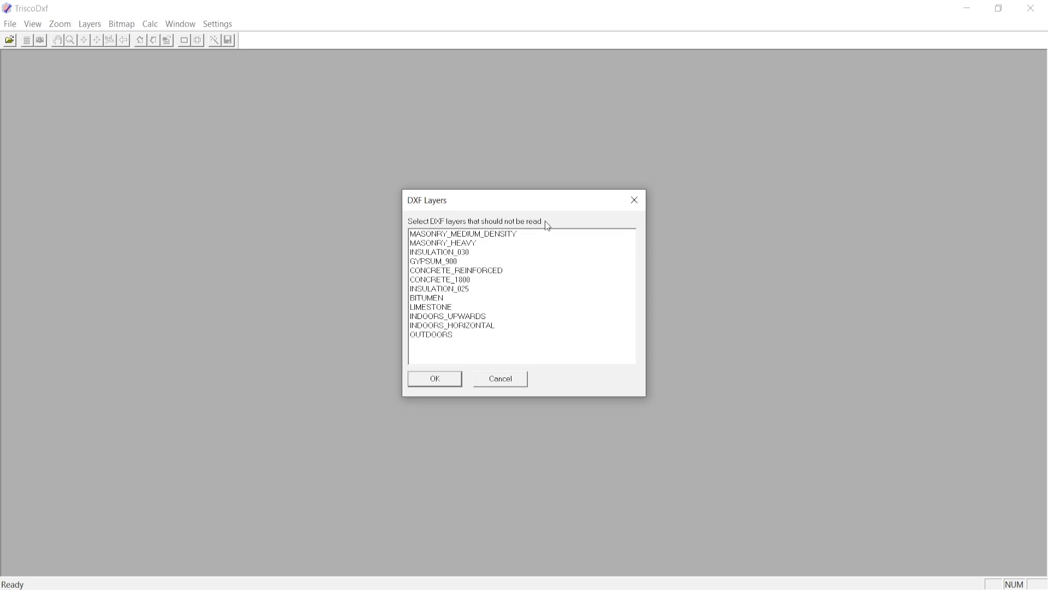
click(479, 271)
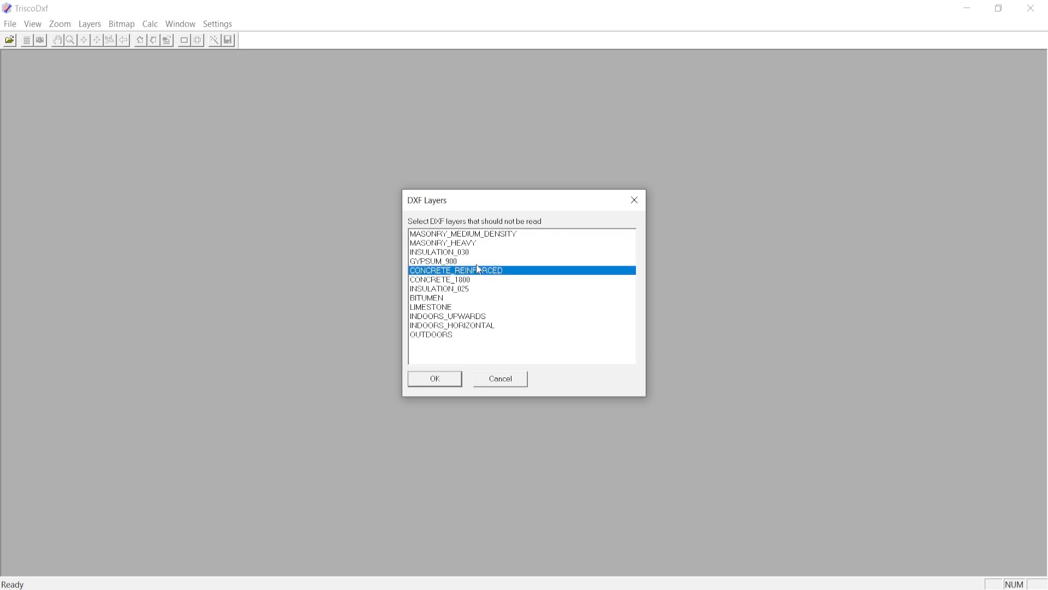
click(506, 270)
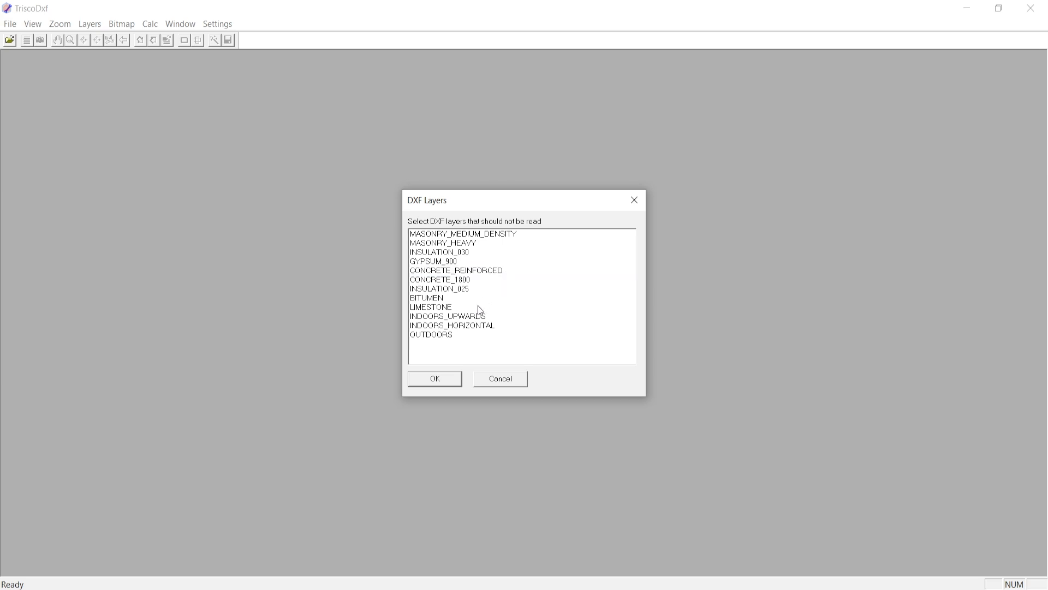
click(435, 379)
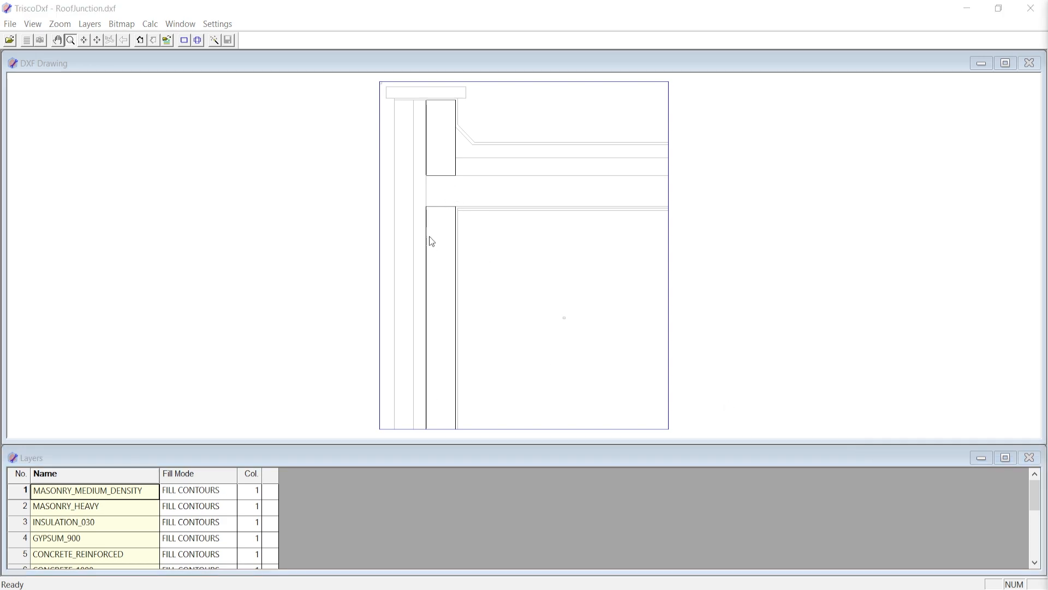
- Set the layer colours to 148 for MASONRY_MEDIUM_DENSITY, 180 for MASONRY_HEAVY, 133 for INSULATION_030, 129 for GYPSUM_900 and 136 for CONCRETE_REINFORCED
click(92, 508)
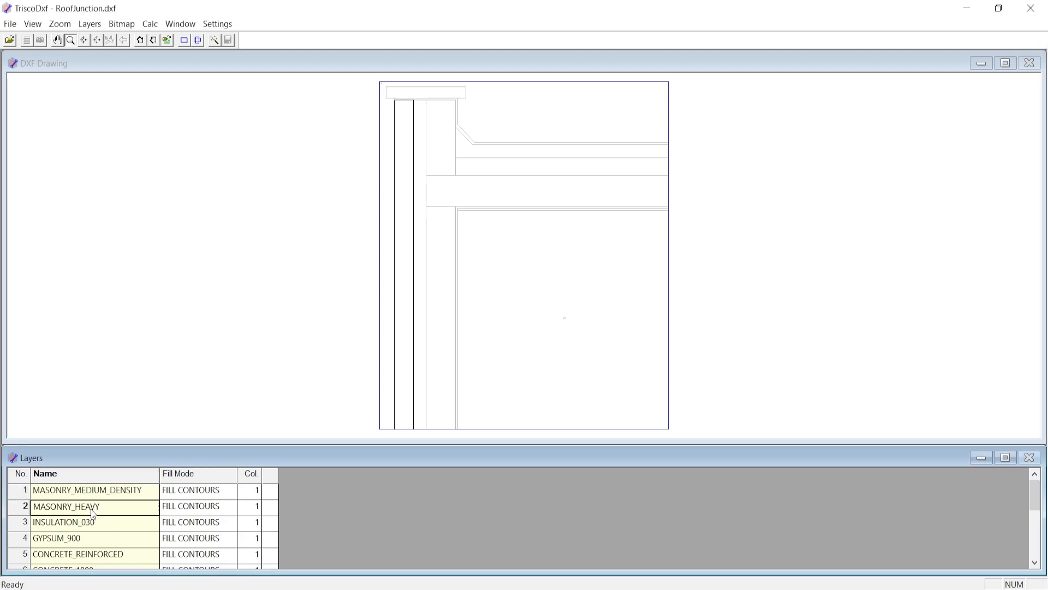
click(92, 524)
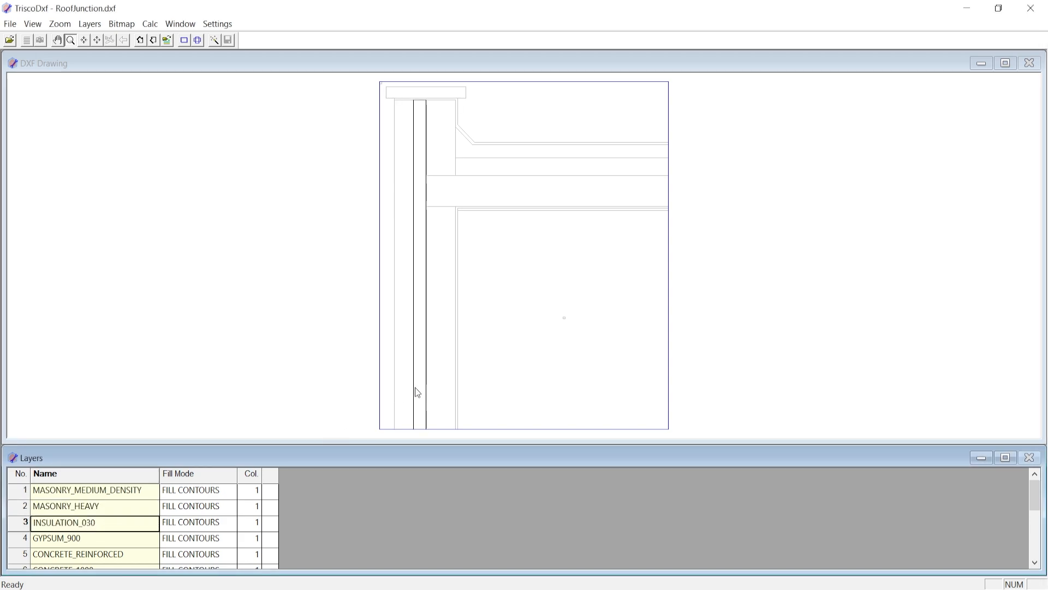
click(133, 533)
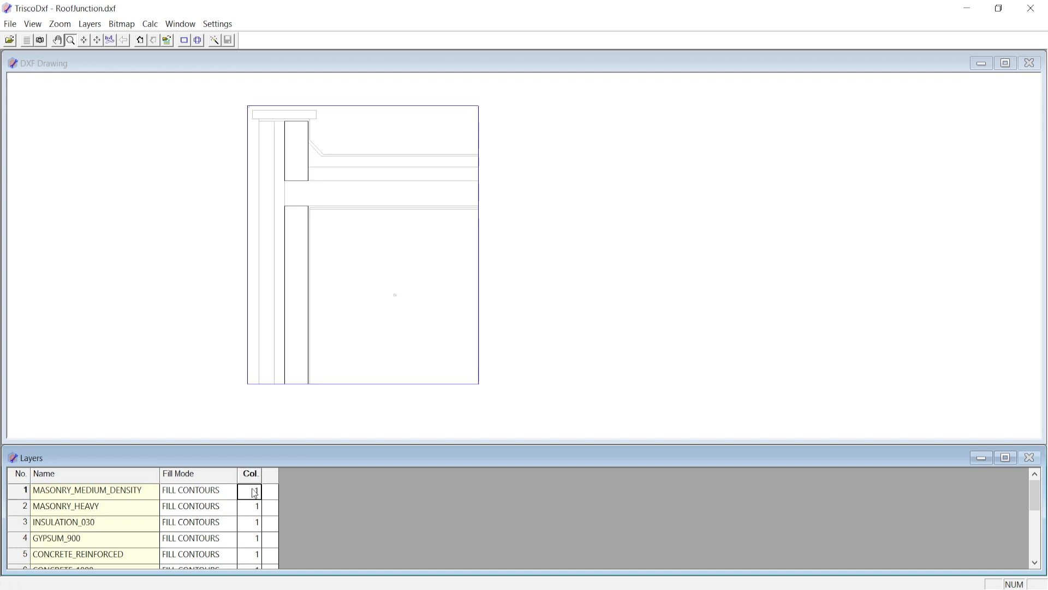
text(148)
click(254, 506)
text(180)
click(256, 524)
text(133)
click(255, 539)
text(129)
scroll(257, 543, down, 1)
click(255, 540)
text(130)
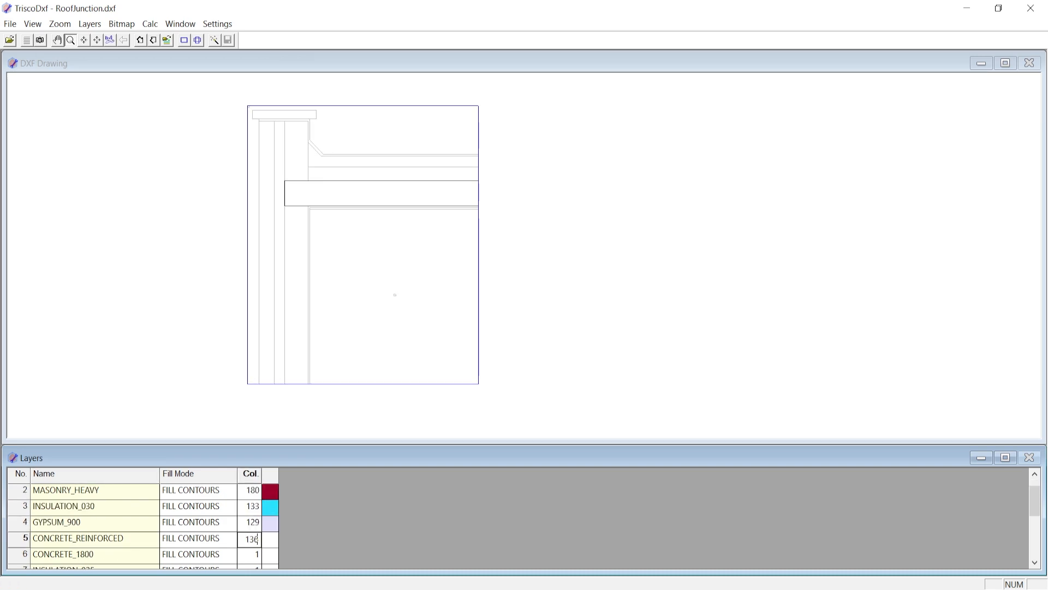
- Set the layer colours to 72 for CONCRETE_1800, 135 for INSULATION_025, 32 for BITUMEN and 17 for LIMESTONE
click(257, 554)
text(72)
scroll(252, 556, down, 1)
click(247, 559)
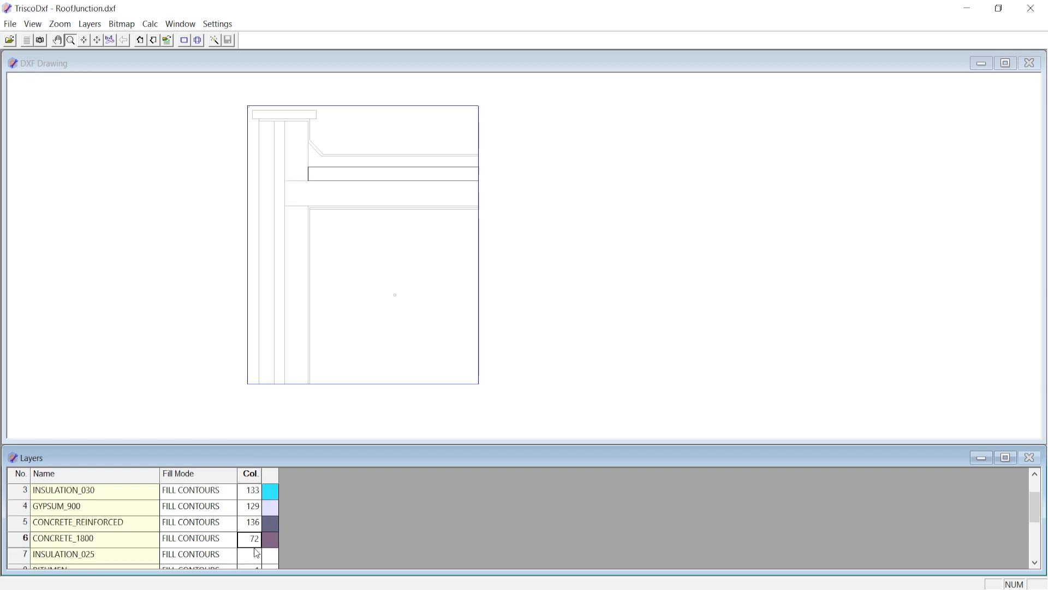
text(135)
scroll(249, 557, down, 1)
click(251, 555)
text(32)
scroll(262, 554, down, 1)
click(255, 555)
text(17)
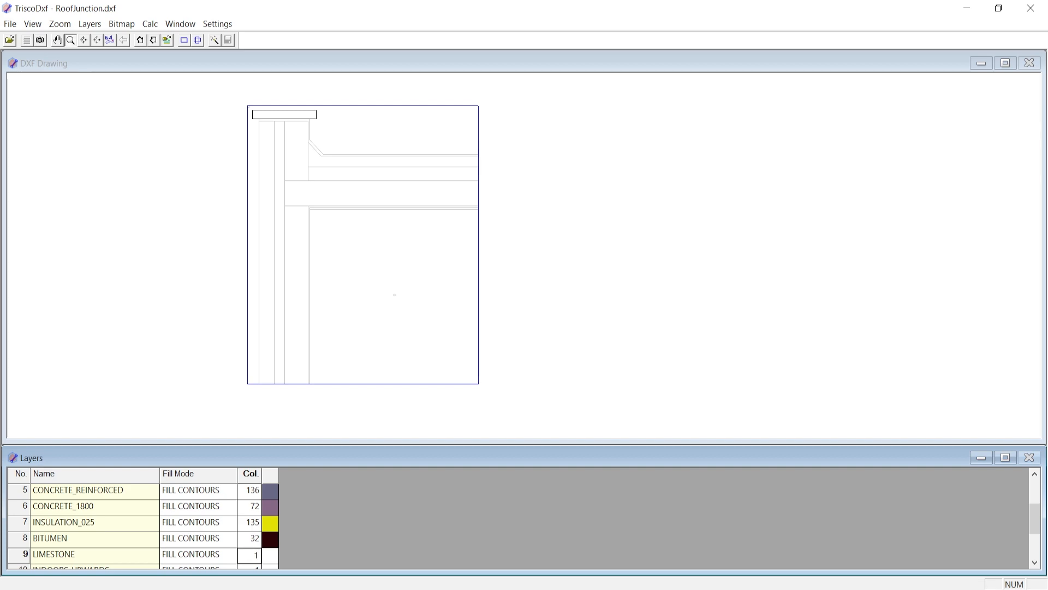
- Set the layer colours to 190 for INDOORS_UPWARDS, 174 for INDOORS_HORIZONTAL and 170 for OUTDOORS
scroll(255, 555, down, 1)
click(255, 555)
text(190)
scroll(255, 555, down, 1)
click(255, 555)
text(174)
scroll(254, 556, down, 1)
click(254, 556)
text(170)
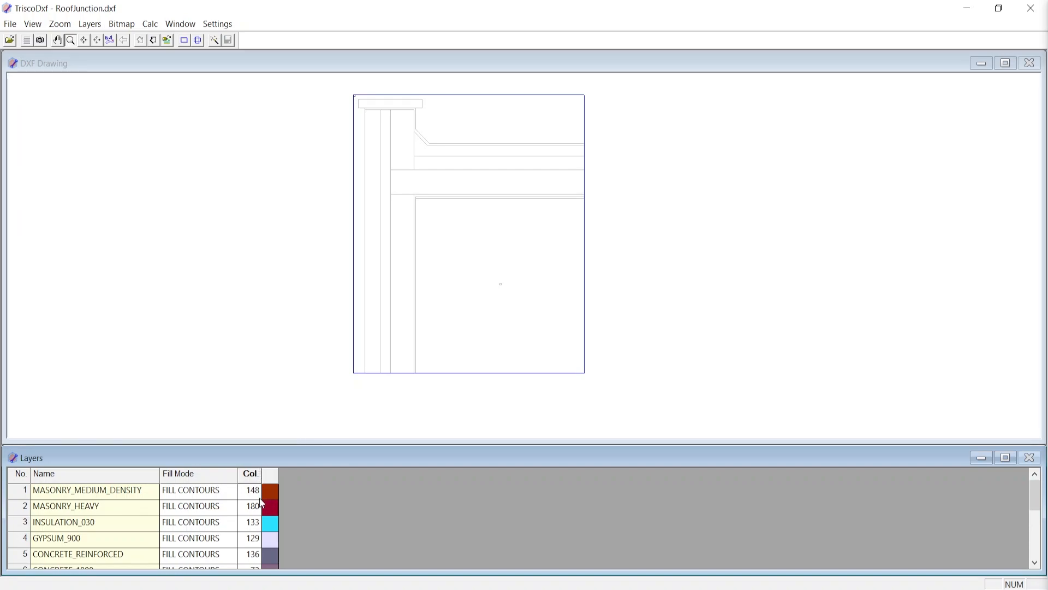
- Convert the coloured RoofJunction drawing to a bitmap and inspect the filled layers
click(215, 41)
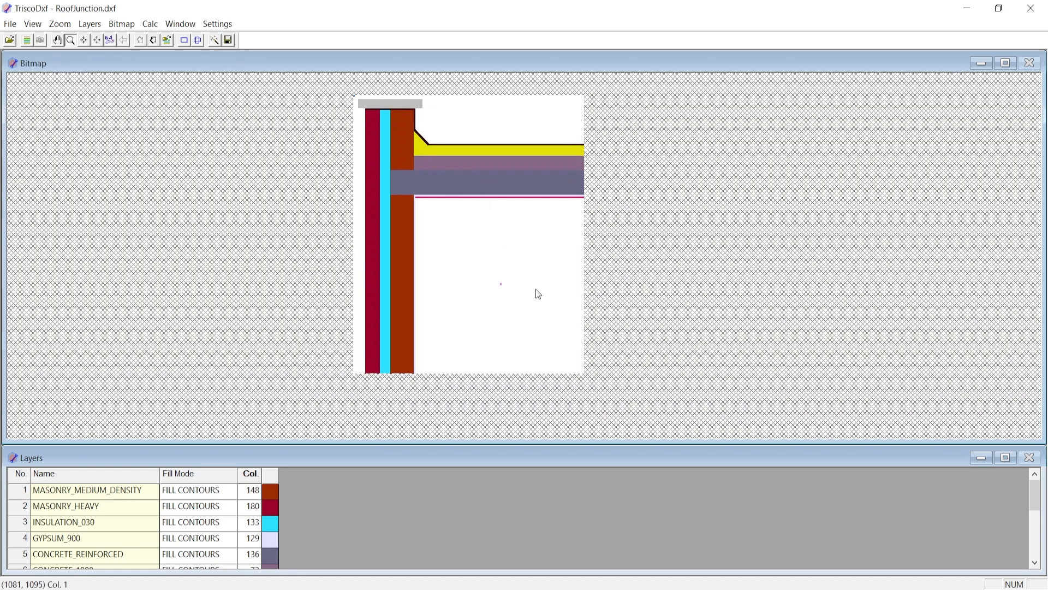
scroll(521, 293, up, 1)
scroll(487, 176, down, 1)
scroll(486, 175, up, 1)
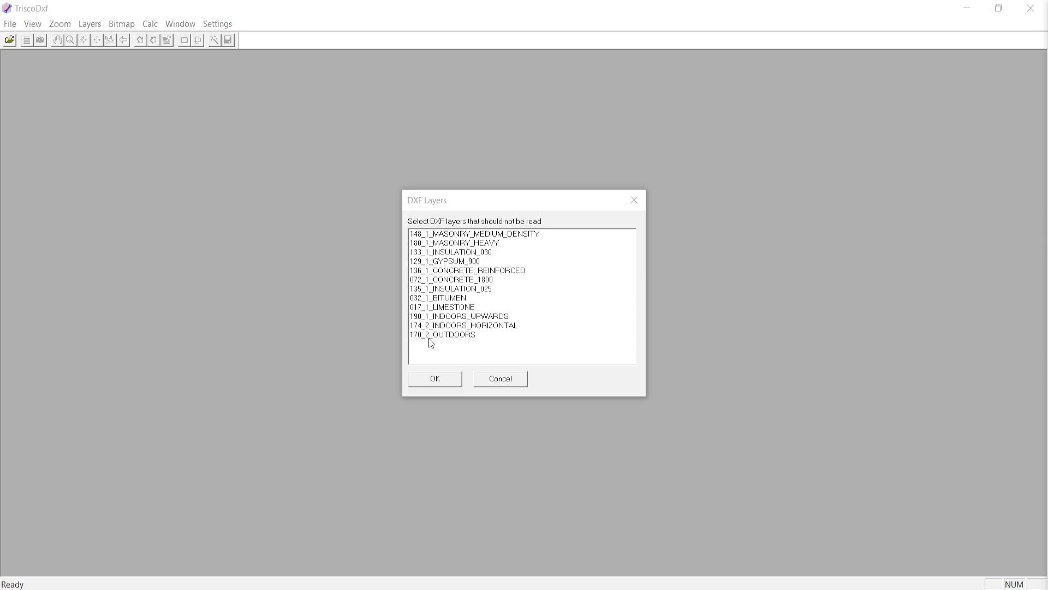
- Load RoofJunction_prepared.dxf with all its layers, review their preset colours and fill modes, and convert the drawing to a bitmap
click(437, 379)
scroll(281, 539, down, 5)
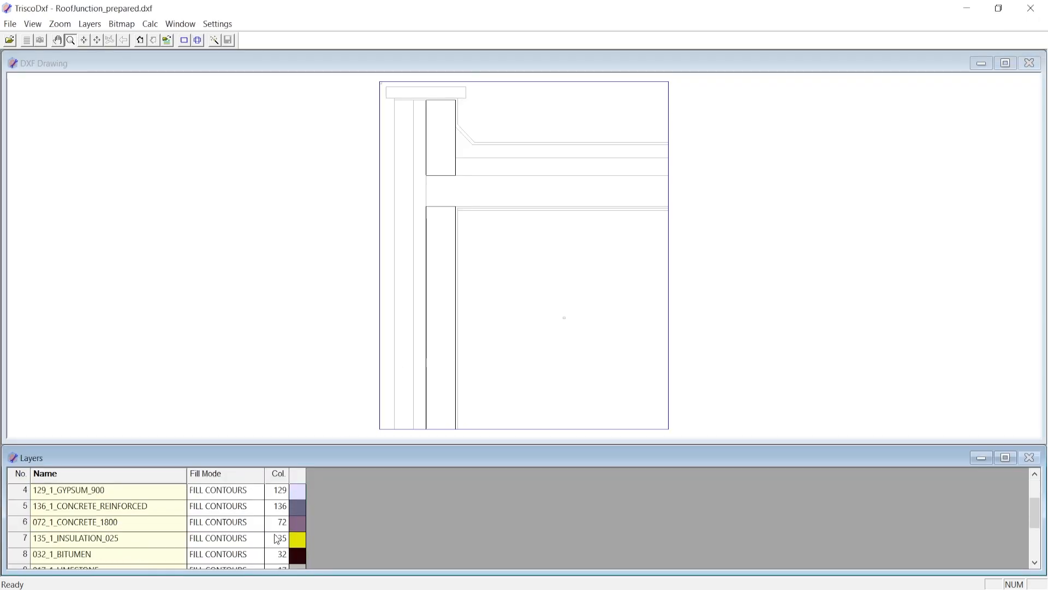
scroll(277, 538, up, 2)
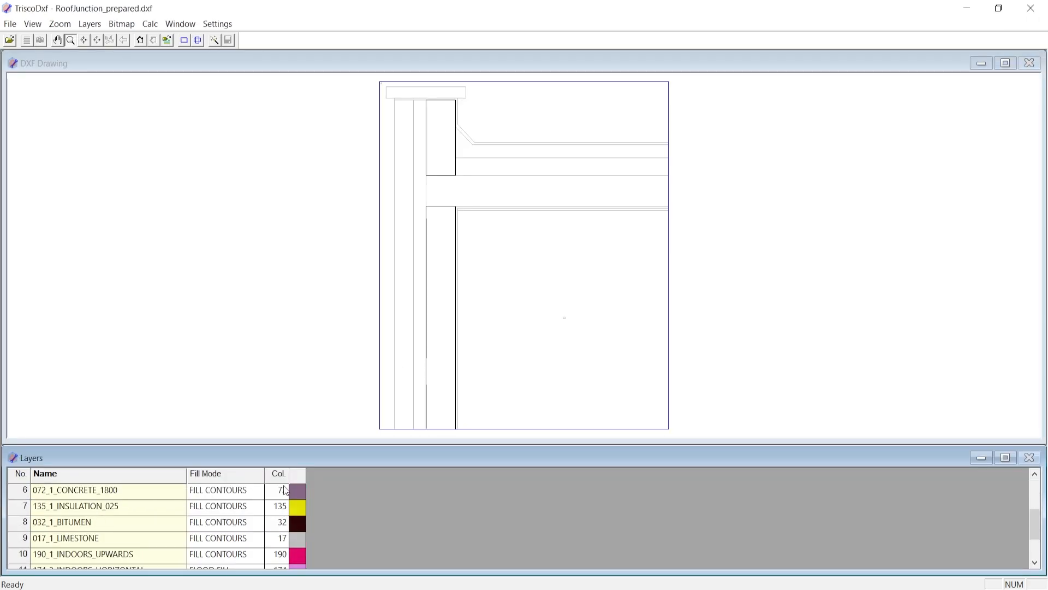
click(215, 41)
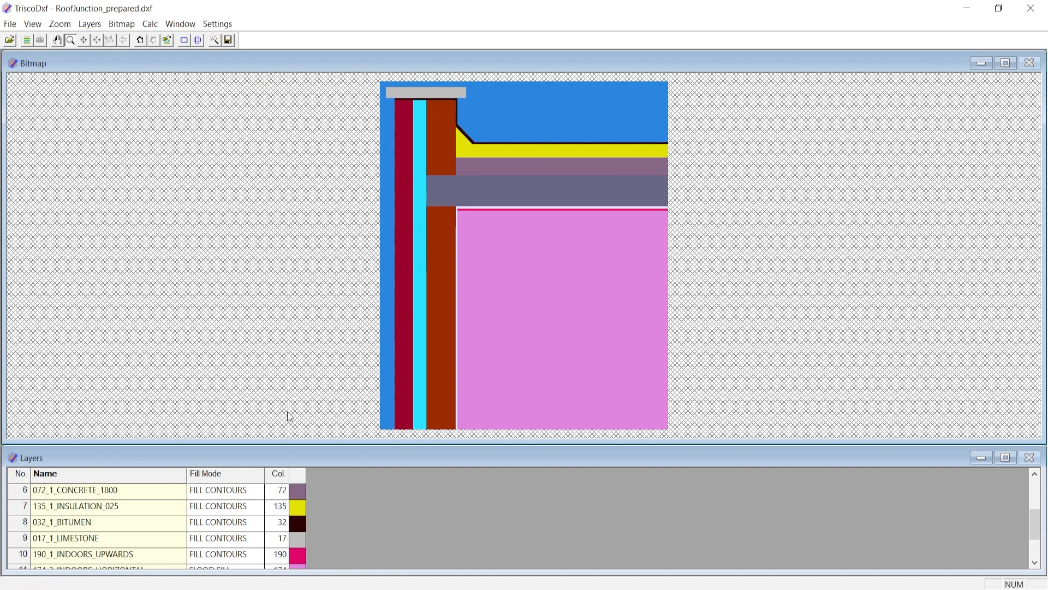
click(234, 526)
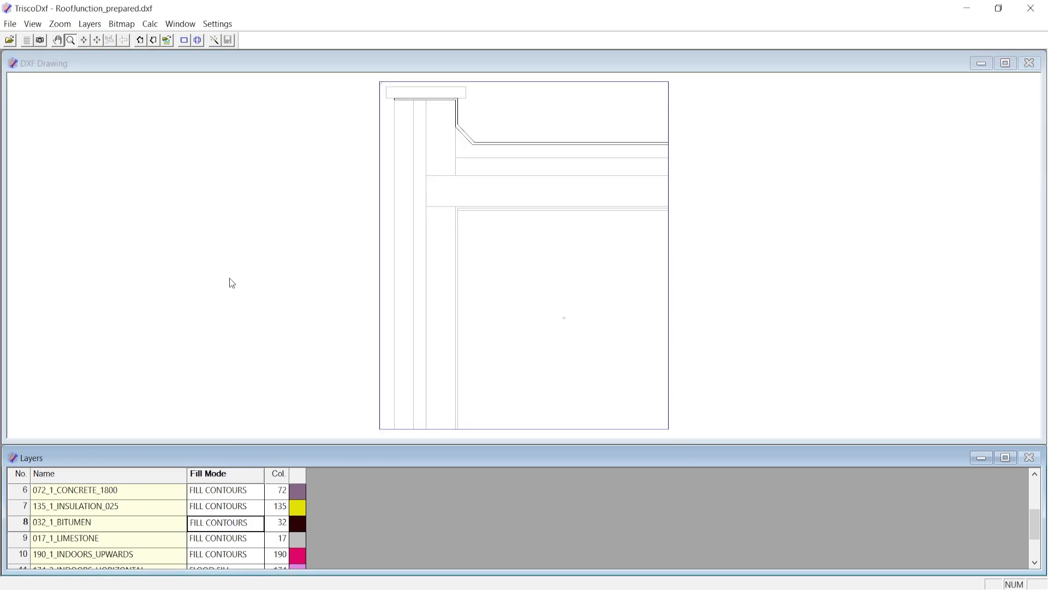
click(215, 42)
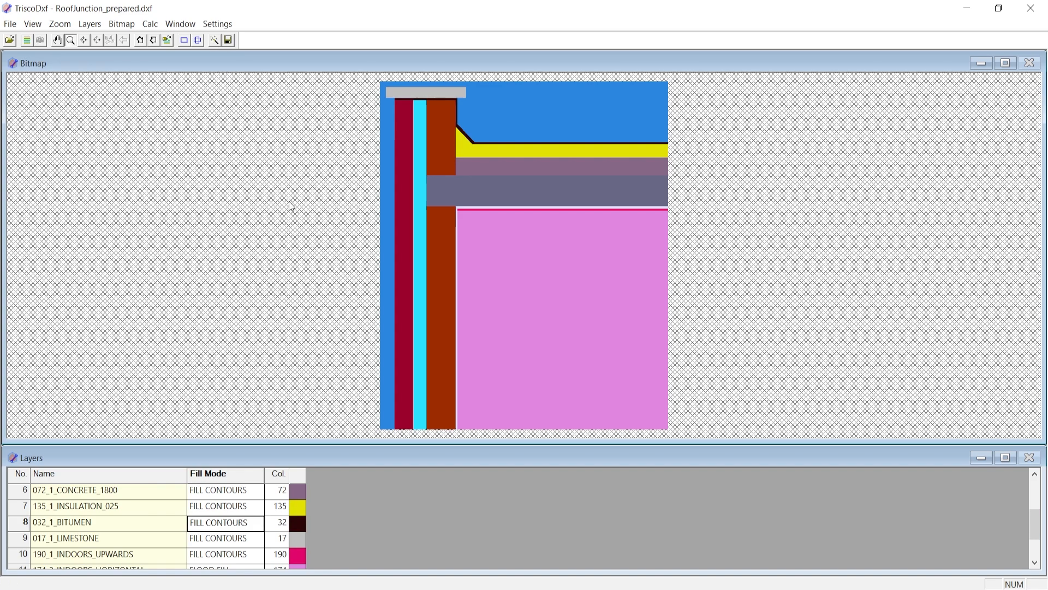
- Switch back to RoofJunction.dxf, set the INDOORS_HORIZONTAL layer's fill mode to FLOOD FILL and regenerate the bitmap
key(alt+Tab)
click(89, 24)
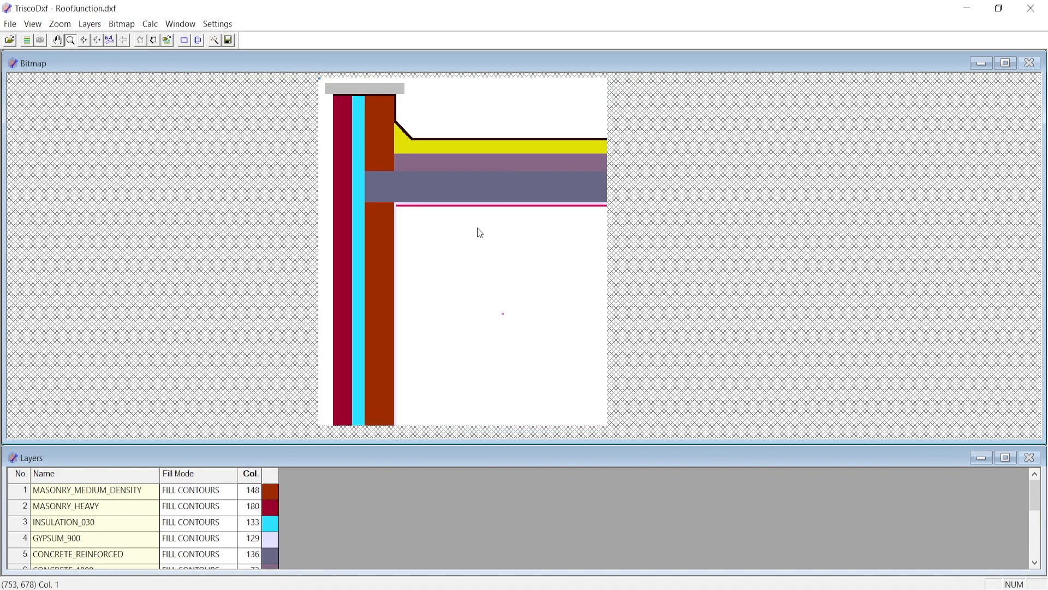
scroll(501, 317, up, 3)
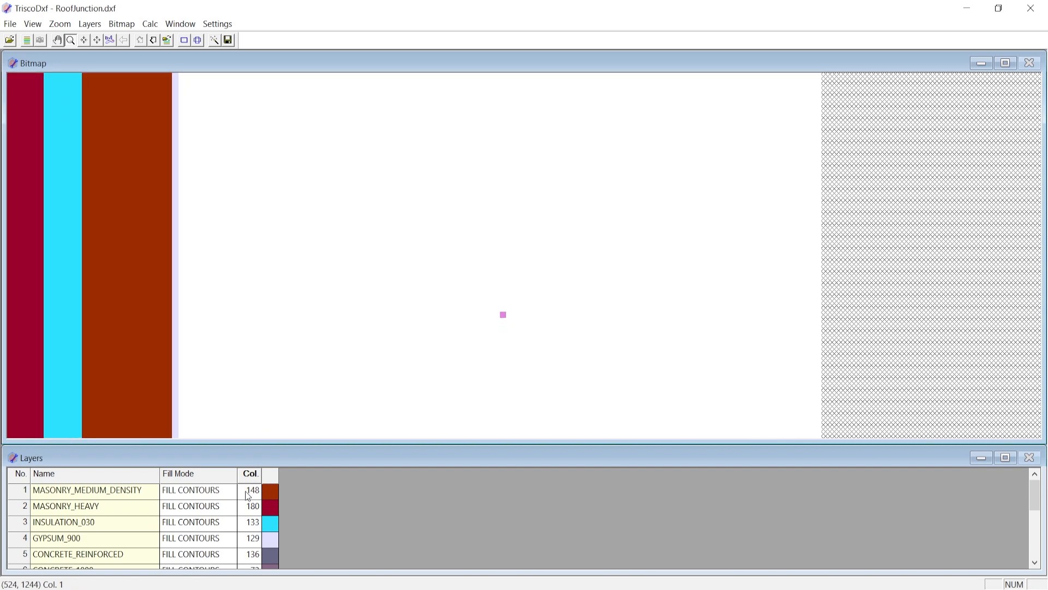
scroll(195, 509, down, 5)
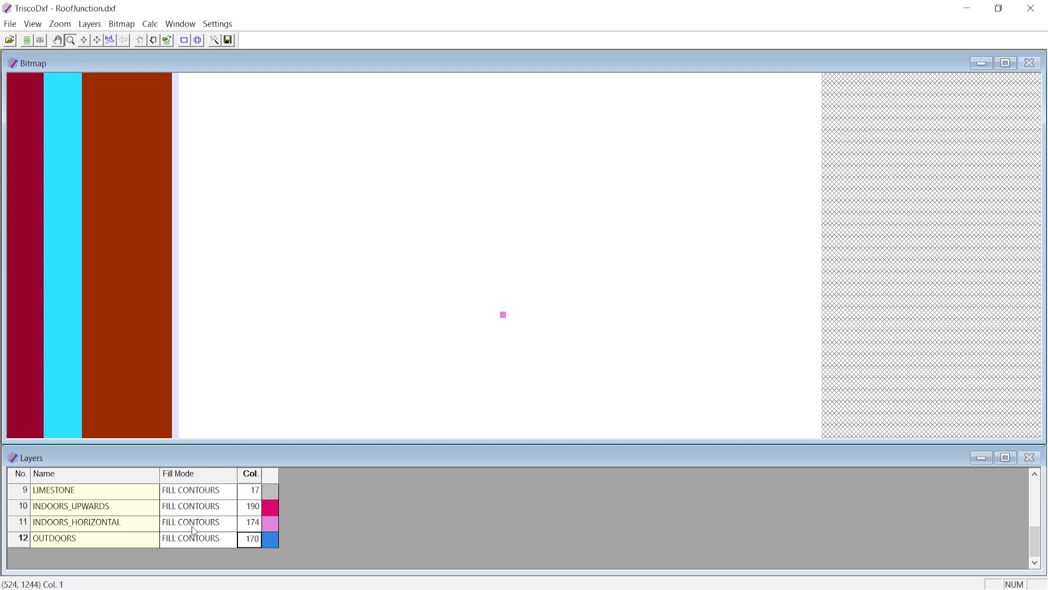
click(191, 525)
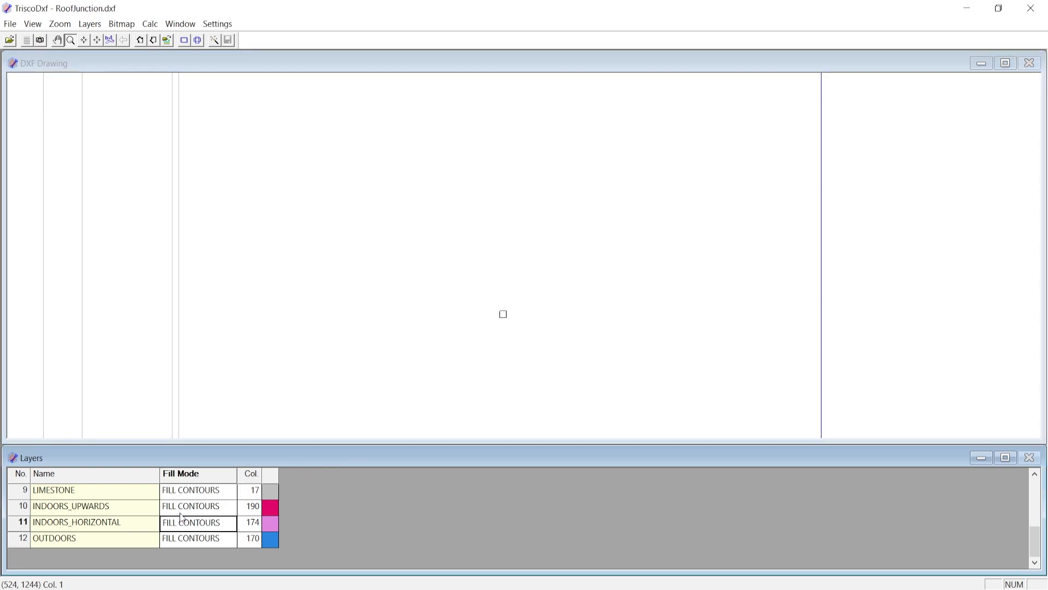
click(213, 528)
scroll(377, 281, up, 5)
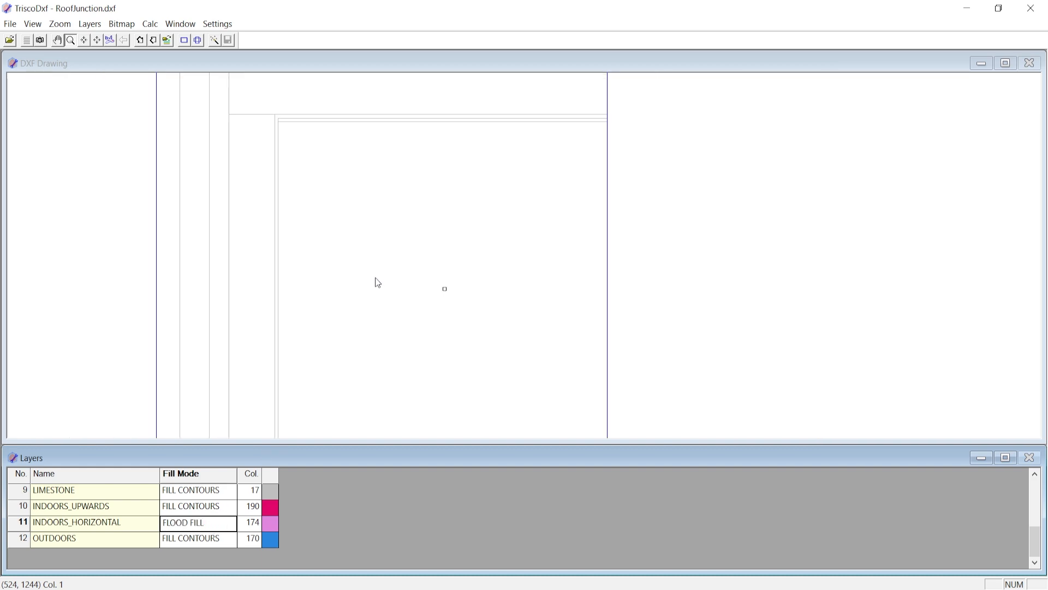
click(225, 41)
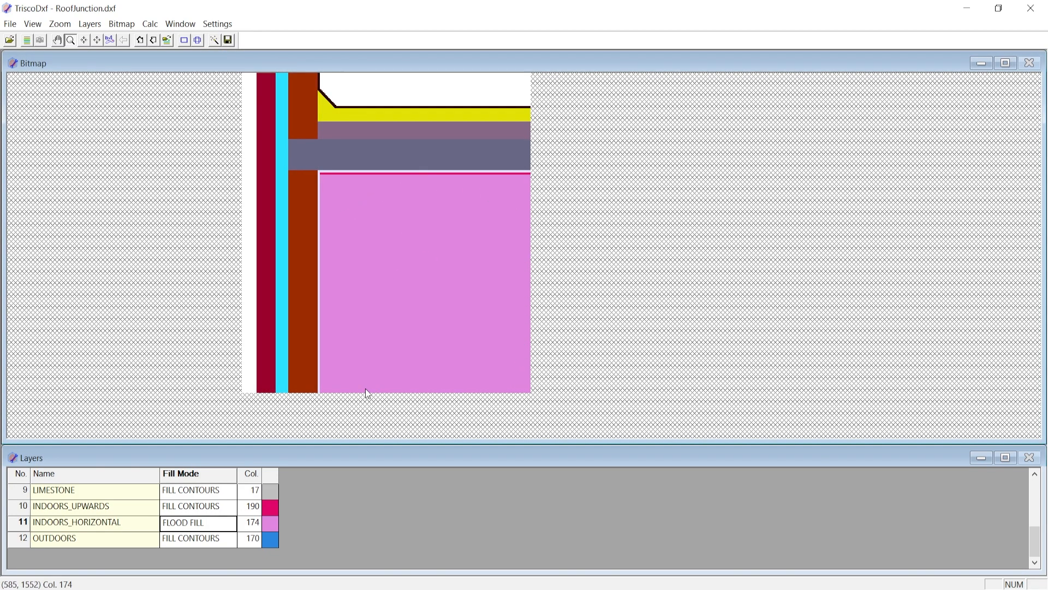
- Try the SKIP and LINES fill modes on the INDOORS_HORIZONTAL layer, regenerating the bitmap for each
click(212, 523)
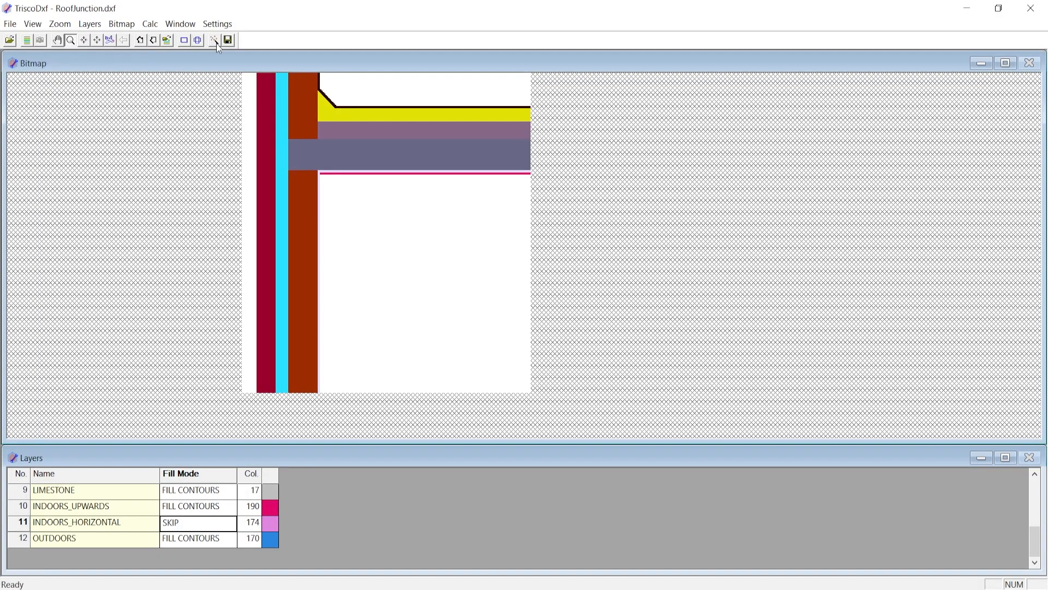
click(214, 41)
click(190, 529)
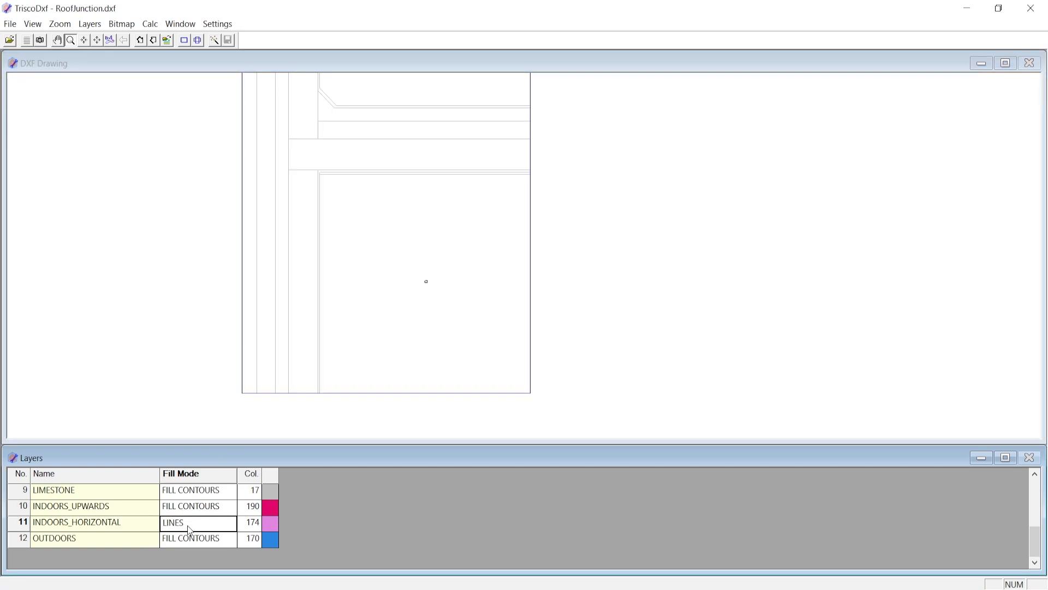
click(214, 39)
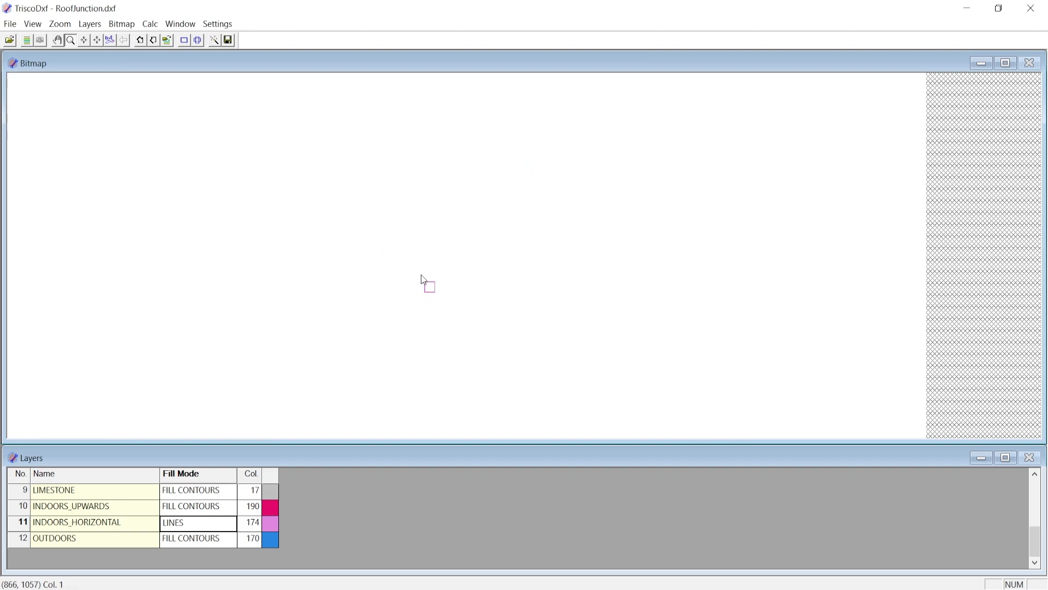
- Set the fill mode of the INDOORS_HORIZONTAL and OUTDOORS layers to FLOOD FILL and regenerate the bitmap
click(182, 528)
click(183, 528)
click(183, 539)
scroll(462, 235, down, 1)
scroll(643, 306, down, 8)
scroll(407, 227, down, 2)
click(215, 39)
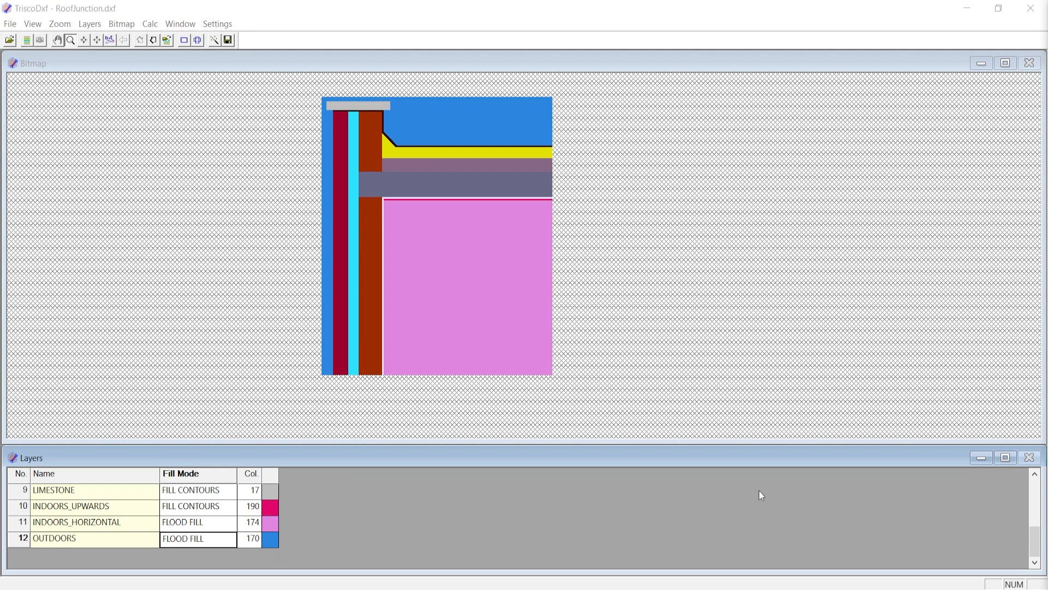
- Return to the DXF drawing and draw a new bitmap outline around the whole roof junction, with margins beside and above it
click(178, 494)
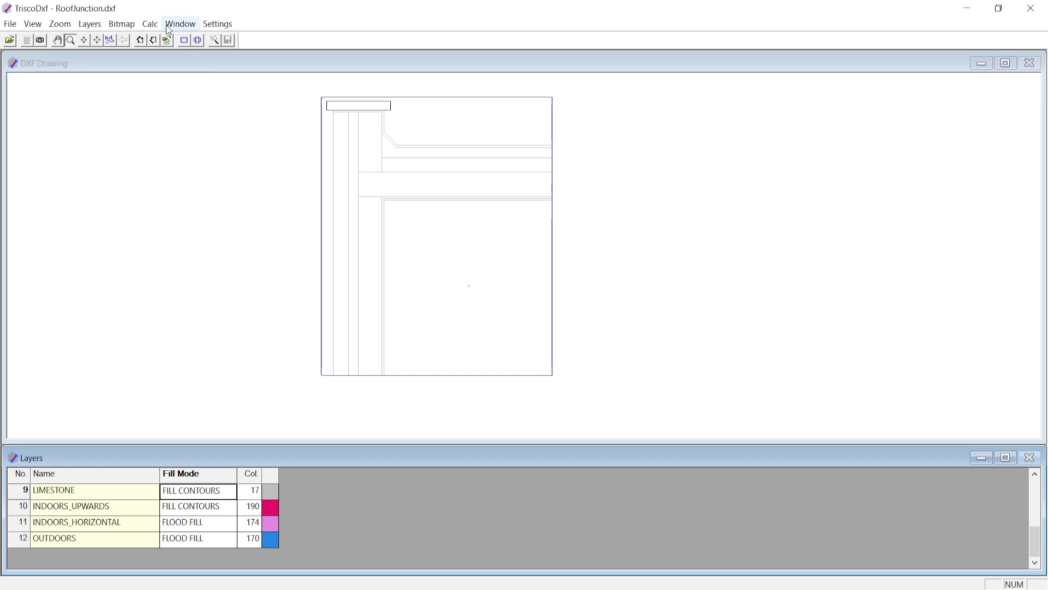
click(122, 24)
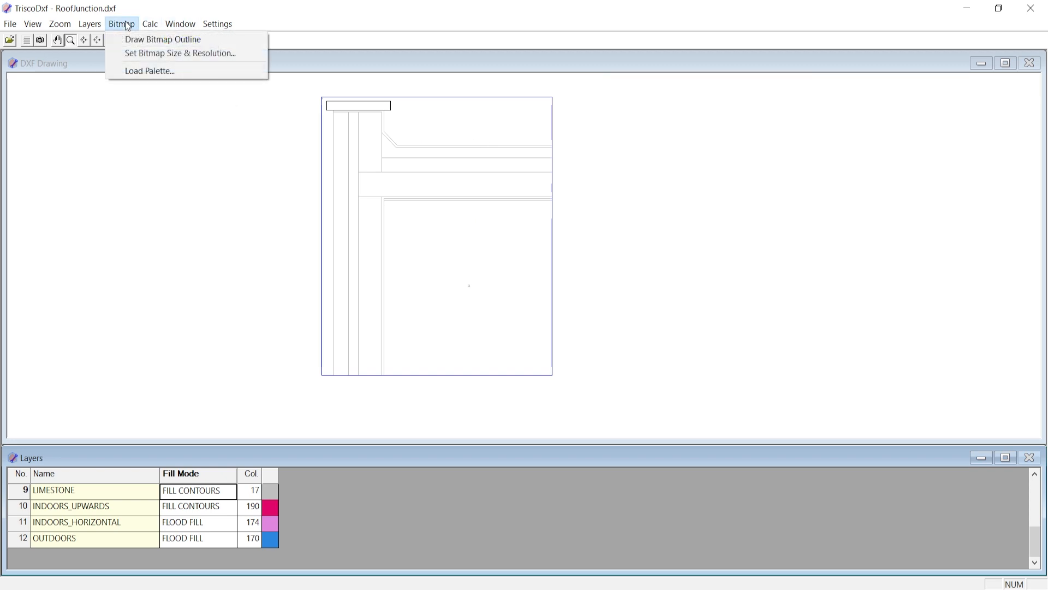
click(146, 44)
mouse_move(302, 91)
mouse_down()
mouse_move(405, 232)
mouse_move(602, 365)
mouse_move(562, 378)
mouse_up()
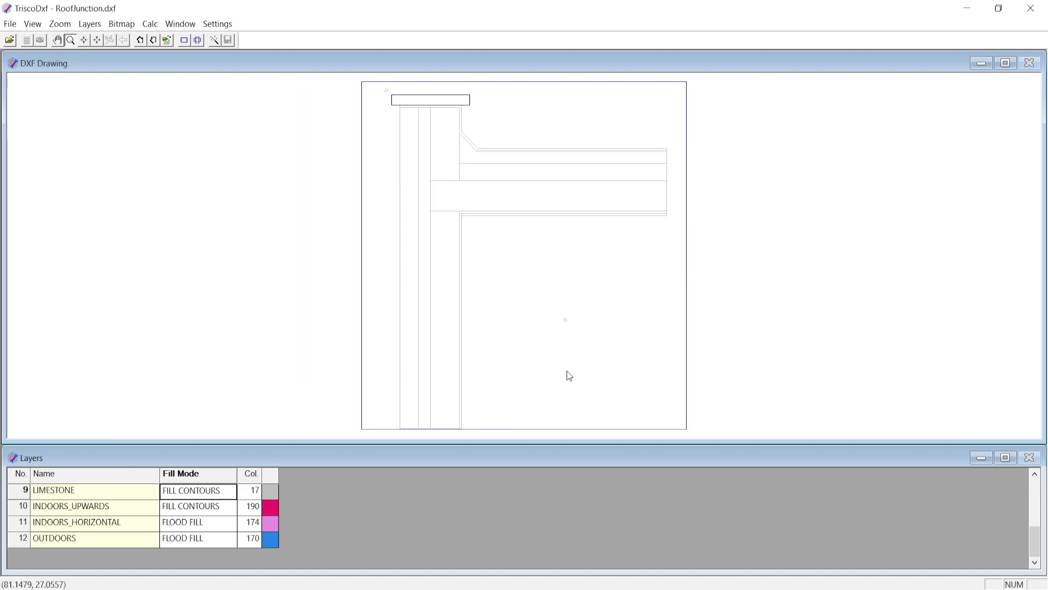
scroll(437, 239, down, 2)
scroll(525, 238, up, 1)
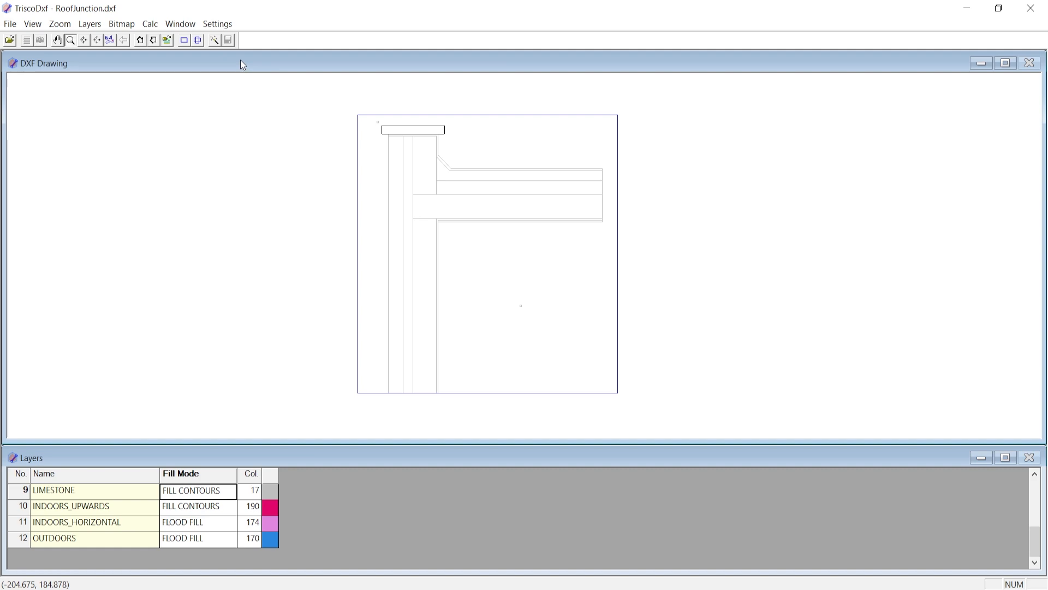
click(198, 39)
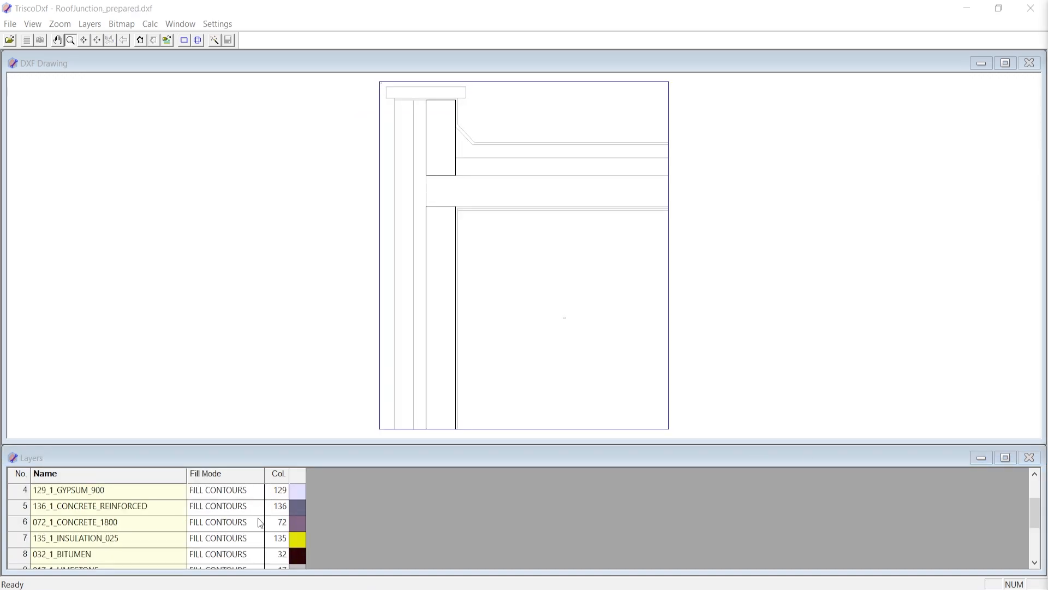
- Check the priority of the 032_1_BITUMEN layer and generate the bitmap for the outline around the whole roof junction
scroll(158, 538, down, 1)
scroll(152, 538, down, 3)
click(109, 490)
scroll(110, 498, up, 2)
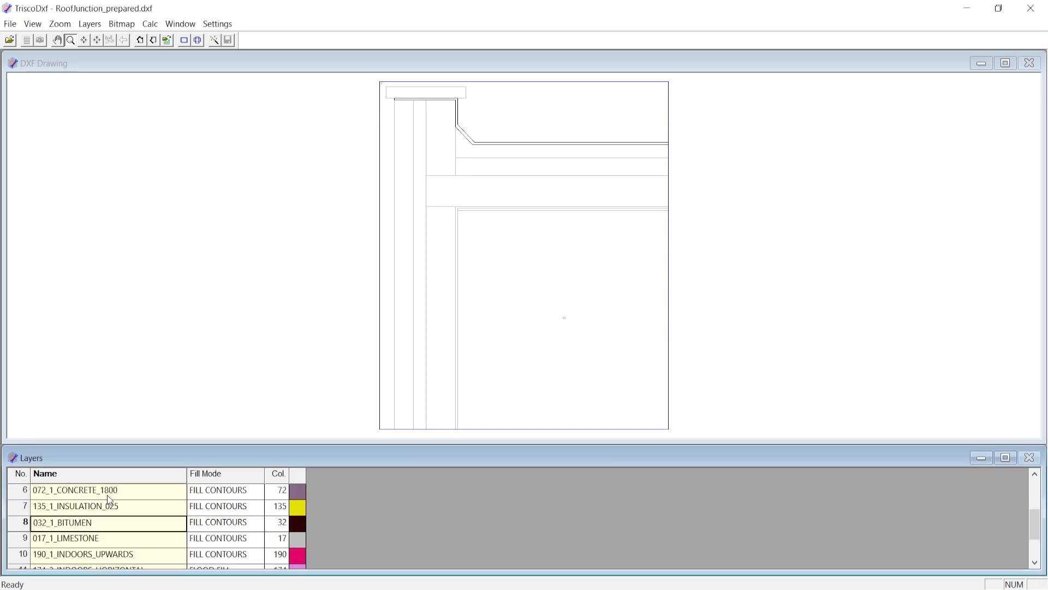
click(151, 44)
click(152, 44)
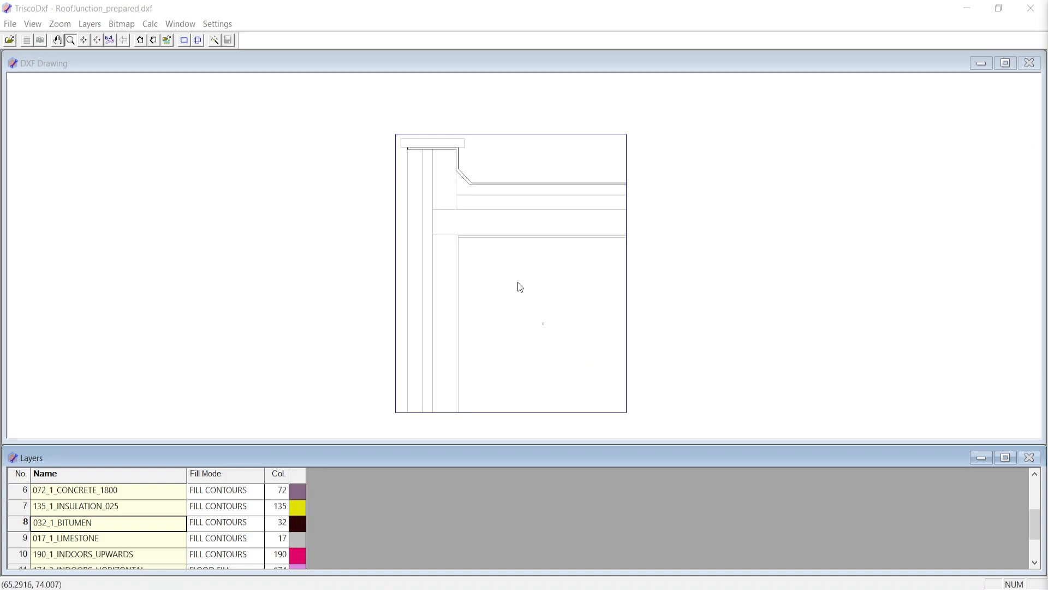
click(215, 41)
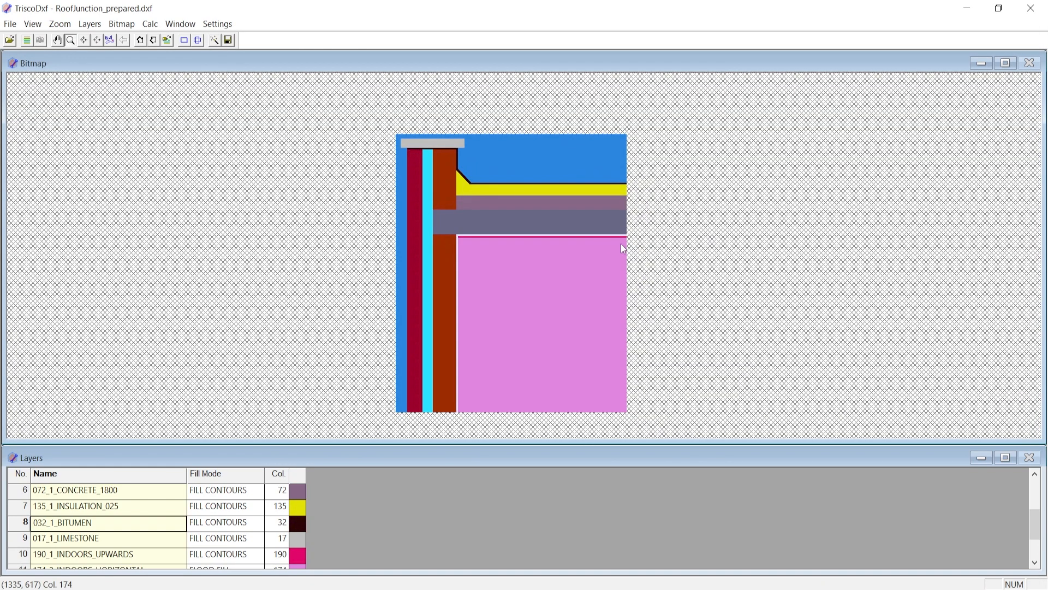
- Save the generated bitmap of the prepared roof junction and close TriscoDxf
click(227, 42)
click(720, 420)
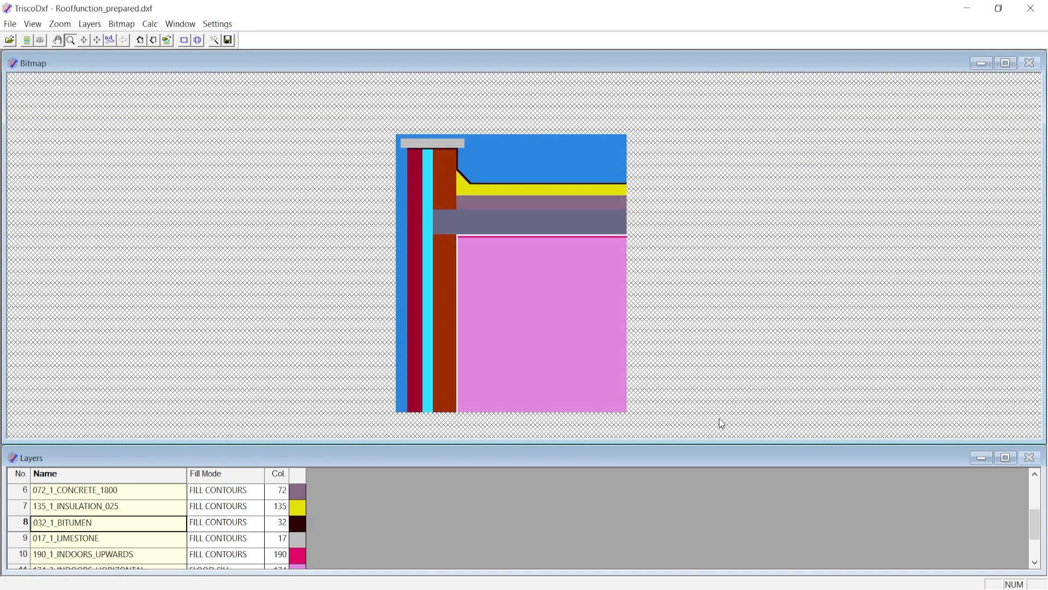
click(1029, 9)
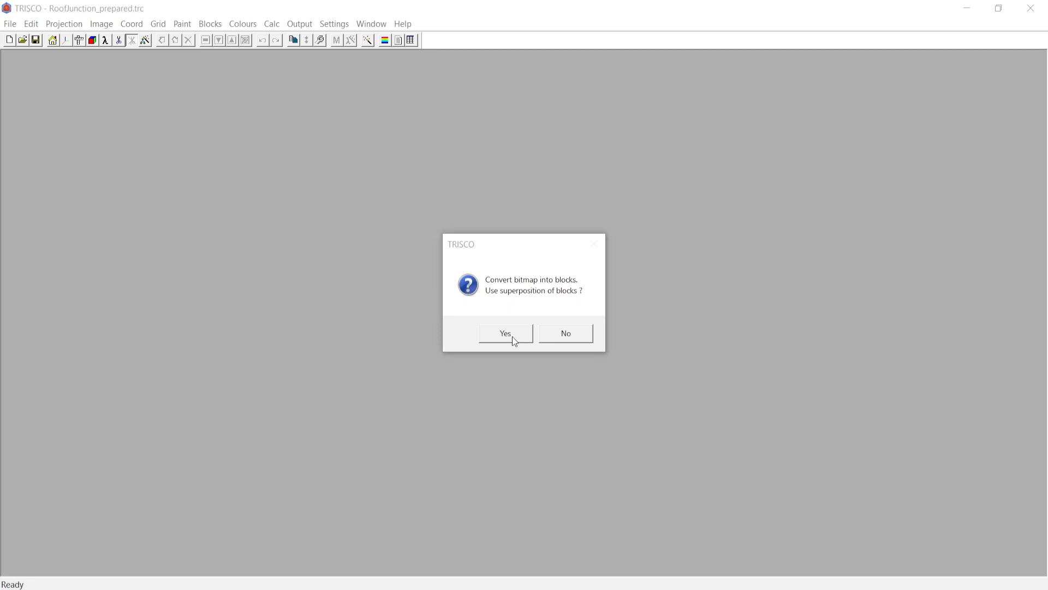
- In TRISCO, convert the bitmap into superposed blocks in the XZ plane, with 1 m object depth and a 0.001 m grid unit
click(513, 337)
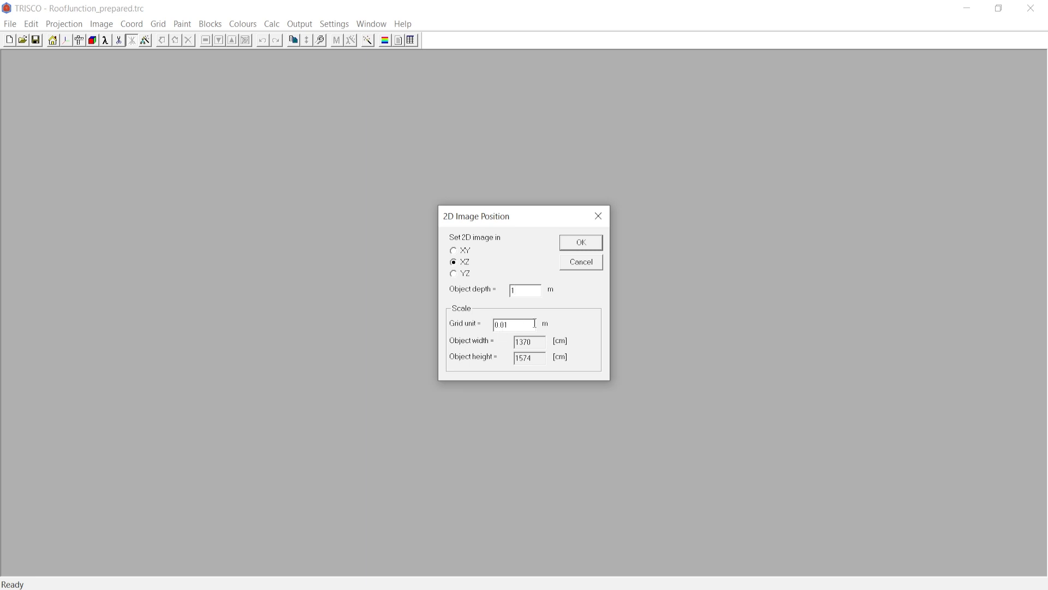
click(502, 324)
text(0)
click(582, 242)
drag(568, 243, 293, 262)
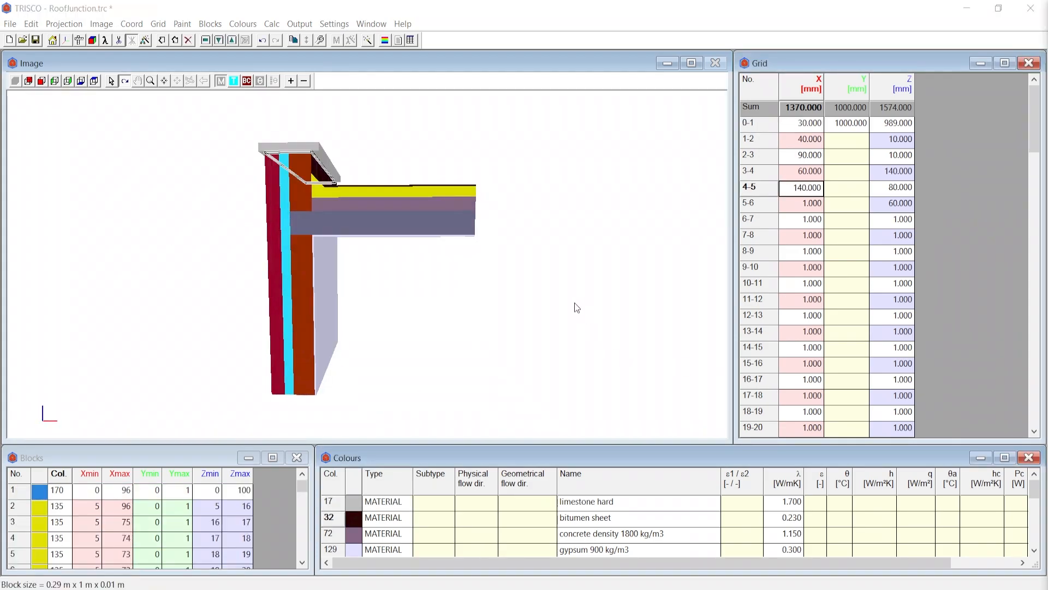
- Auto split the grid along X and Z, with 1 mm split distance for meshes up to 5 mm and split ratio 1.5
mouse_move(301, 485)
mouse_down()
mouse_move(293, 550)
mouse_move(305, 479)
mouse_up()
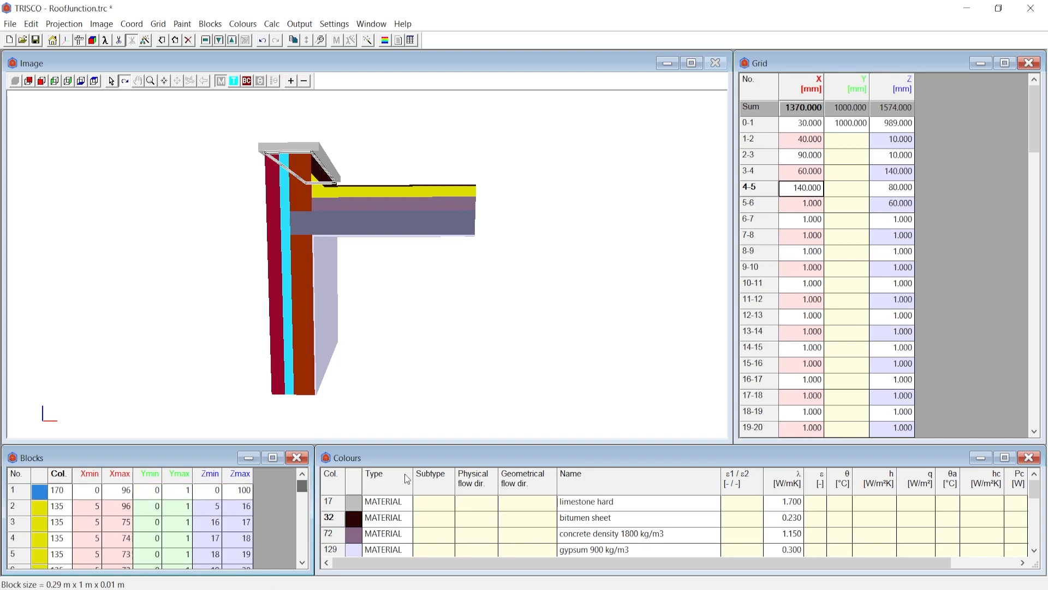
drag(1034, 143, 1008, 118)
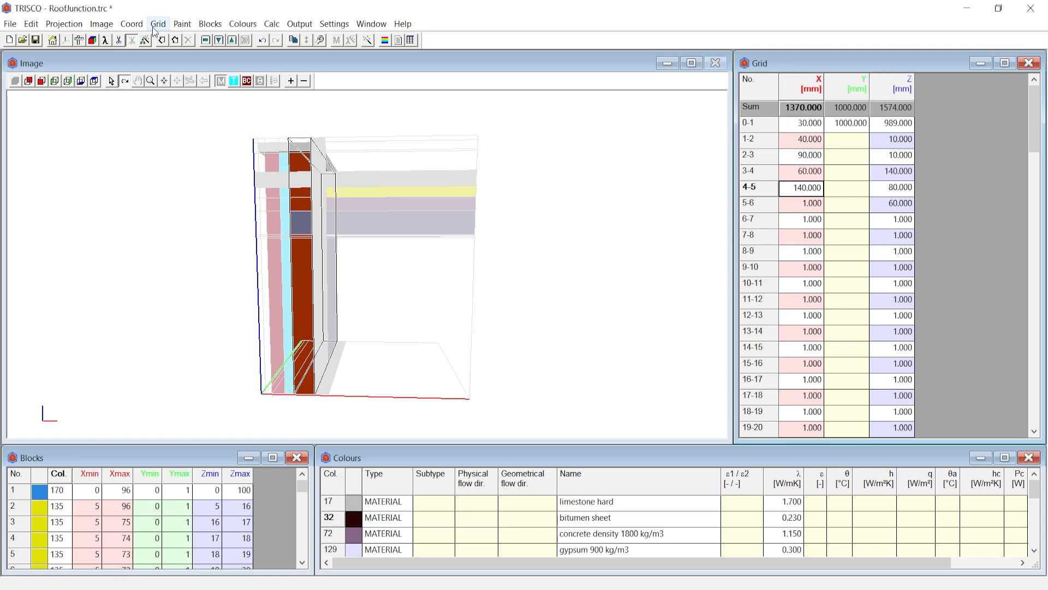
click(157, 24)
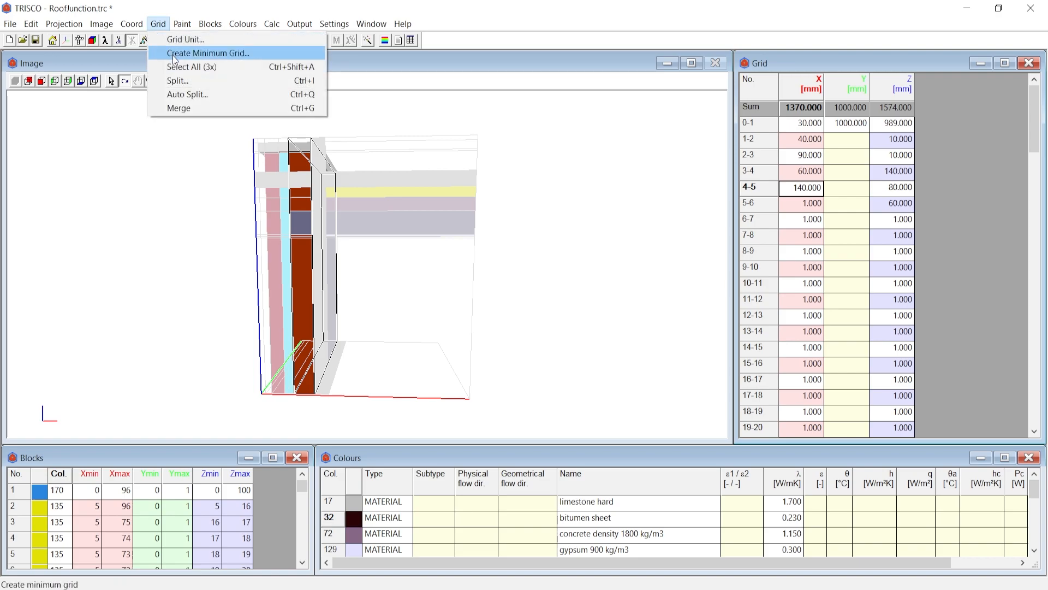
click(189, 99)
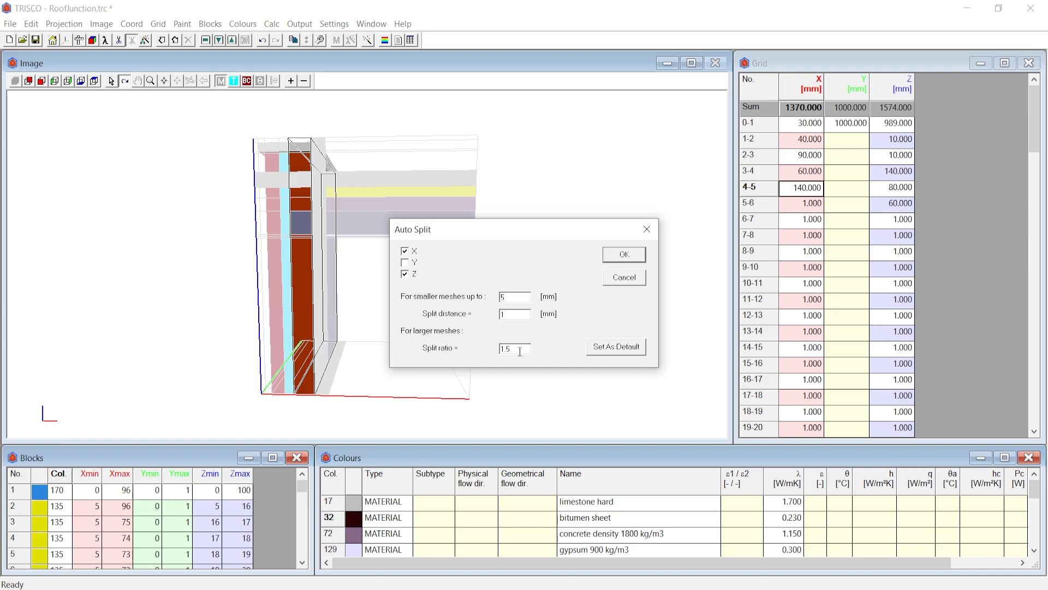
click(624, 255)
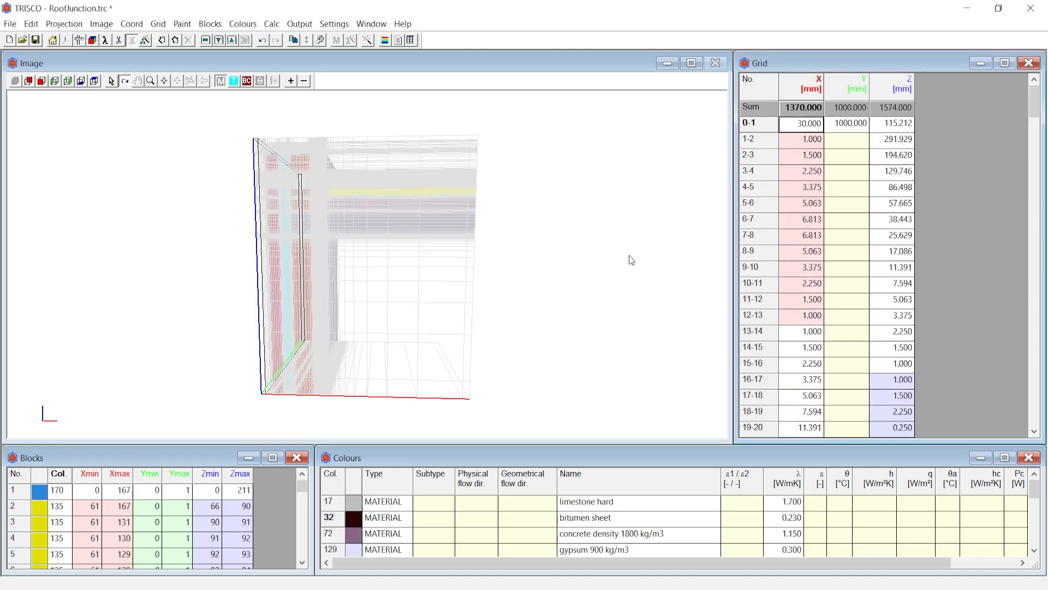
mouse_move(1034, 113)
mouse_down()
mouse_move(1033, 430)
mouse_move(1031, 94)
mouse_up()
click(812, 235)
click(812, 205)
click(810, 186)
drag(287, 187, 393, 253)
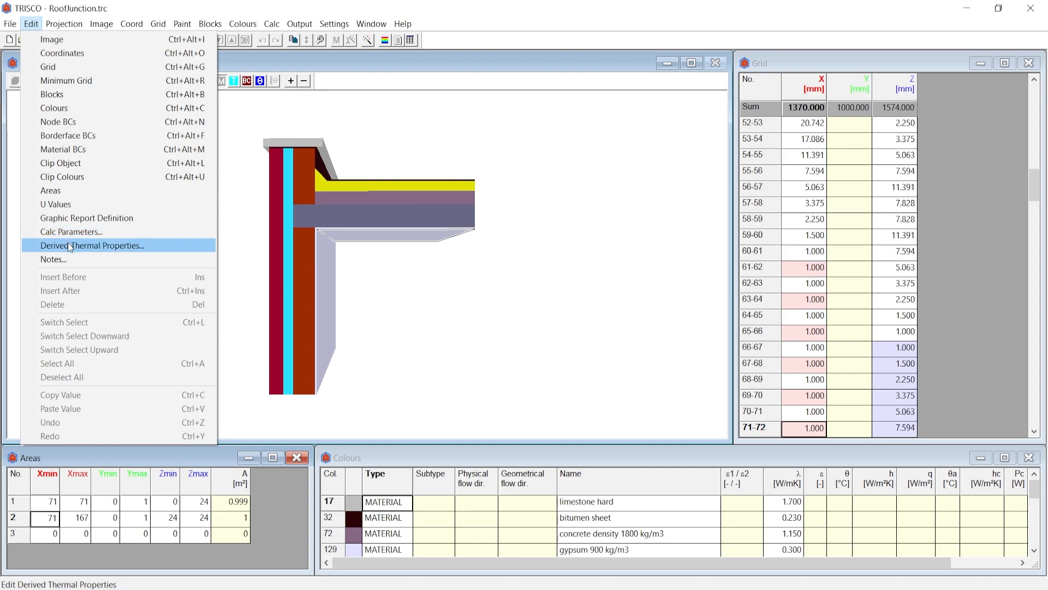
- Include the temperature factor and linear thermal transmittance (psi) as derived thermal properties and run the calculation
click(71, 247)
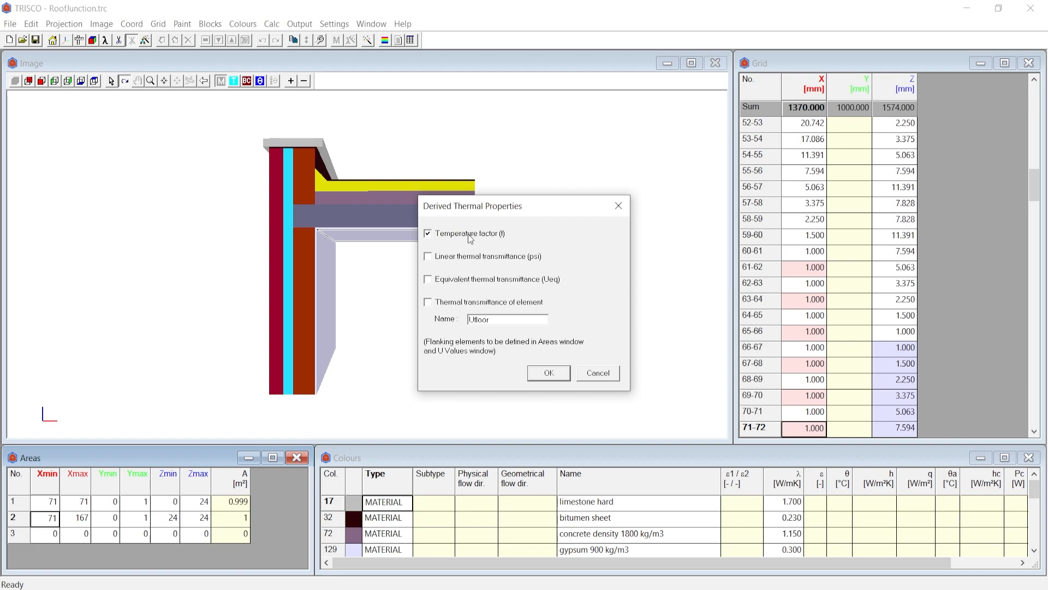
click(467, 257)
click(549, 373)
click(370, 44)
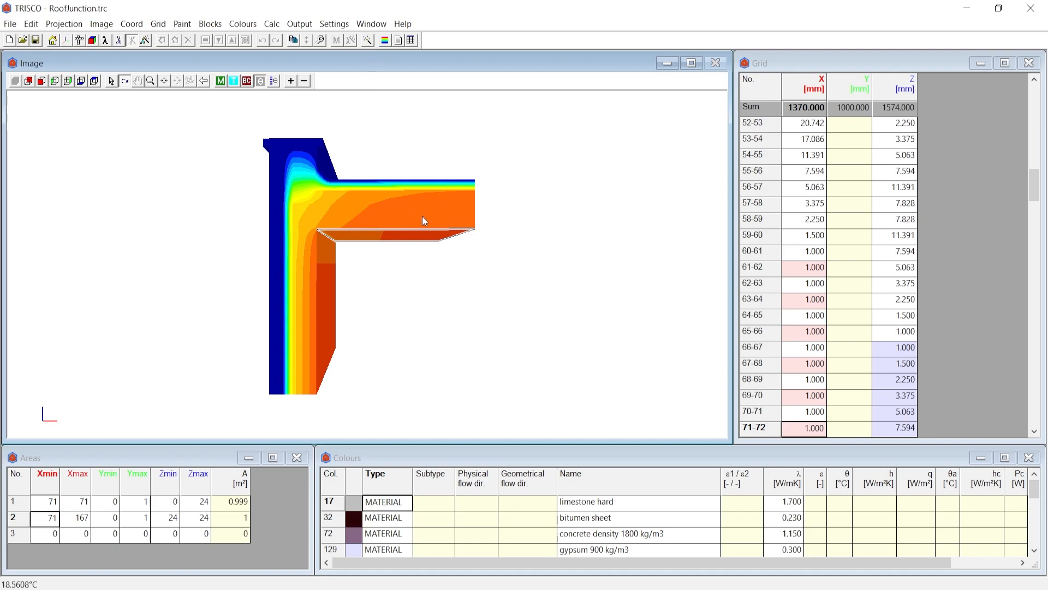
- Examine the temperature distribution on the model and the calculation results in the text output
mouse_move(303, 315)
mouse_down()
mouse_move(327, 315)
mouse_move(282, 322)
mouse_move(299, 324)
mouse_up()
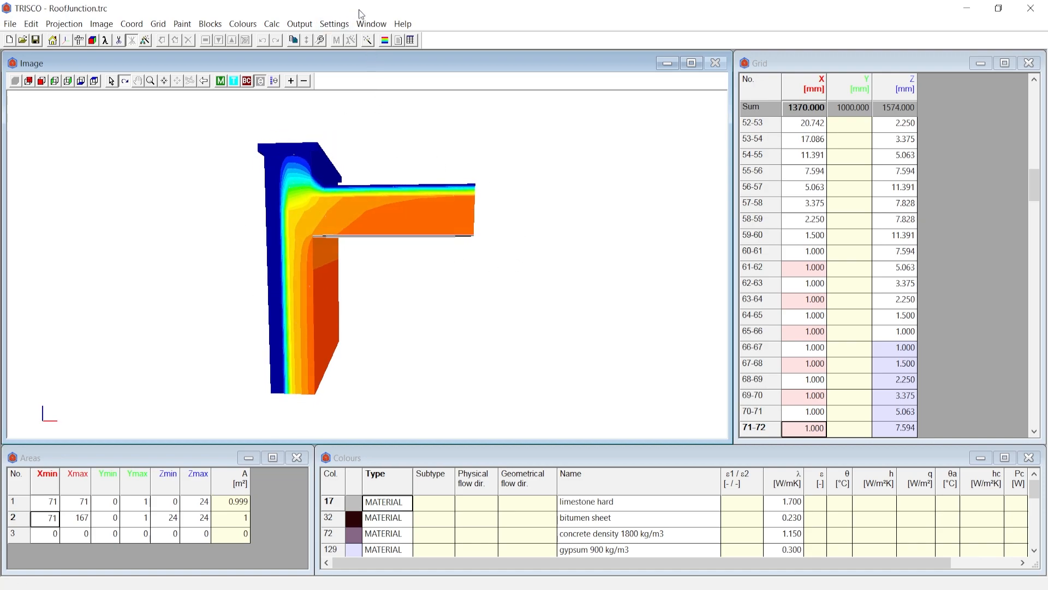
click(399, 40)
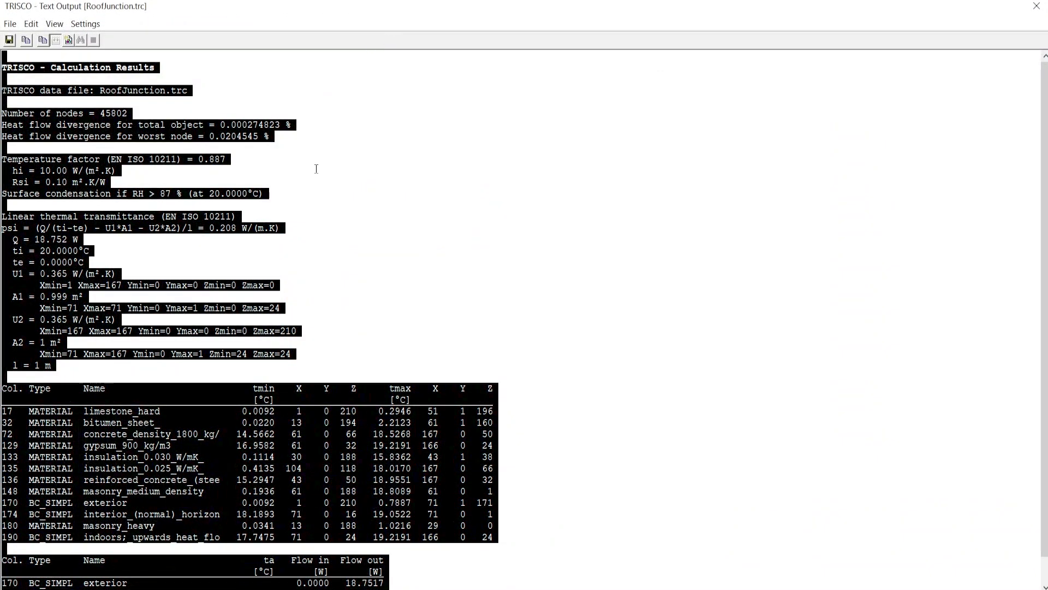
click(310, 174)
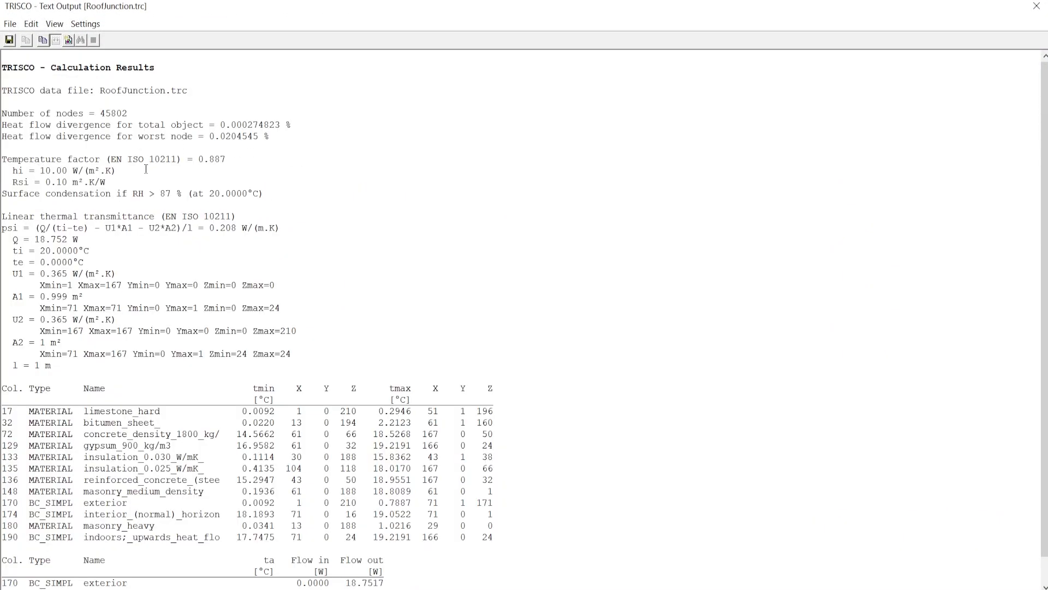